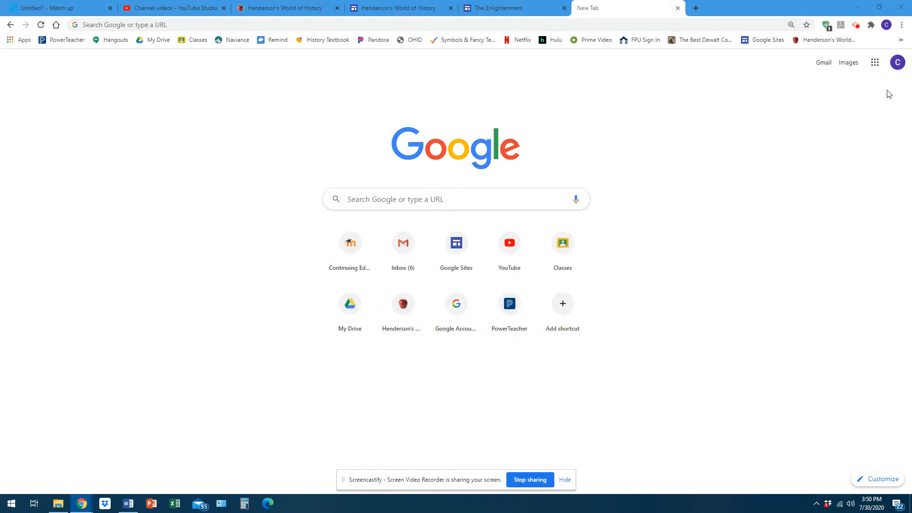
- Look through Google's full product list for My Maps and close the list
click(874, 62)
scroll(904, 153, down, 6)
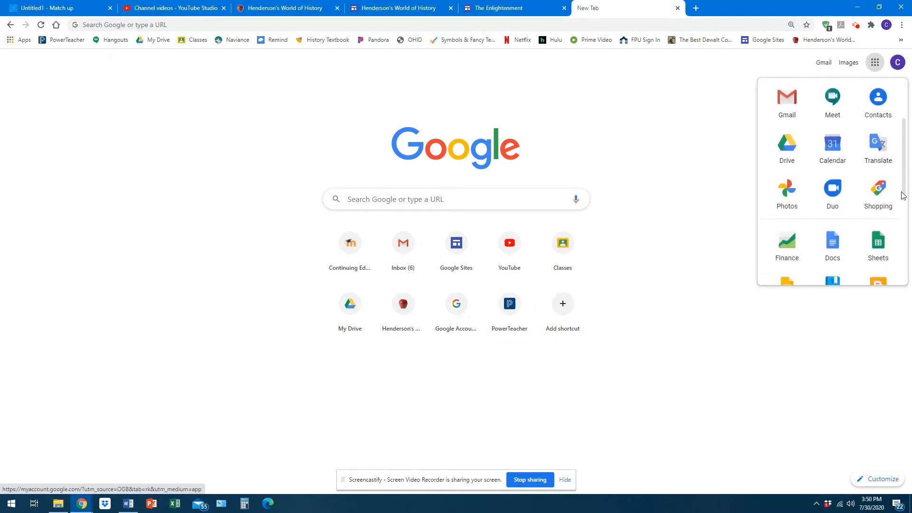
click(825, 281)
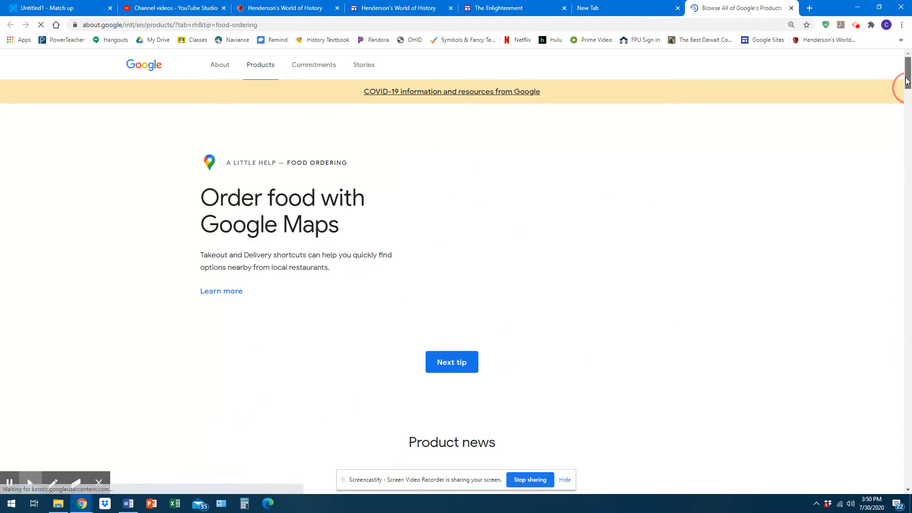
drag(908, 76, 909, 437)
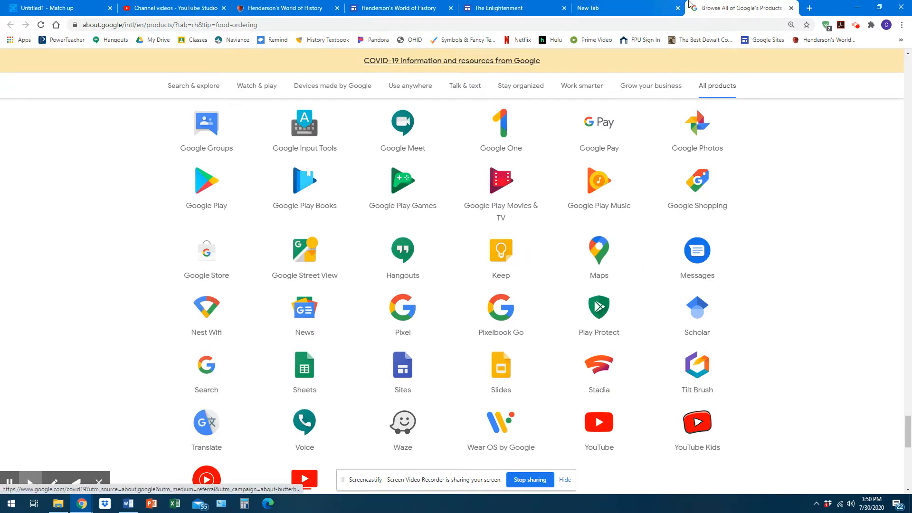
click(791, 8)
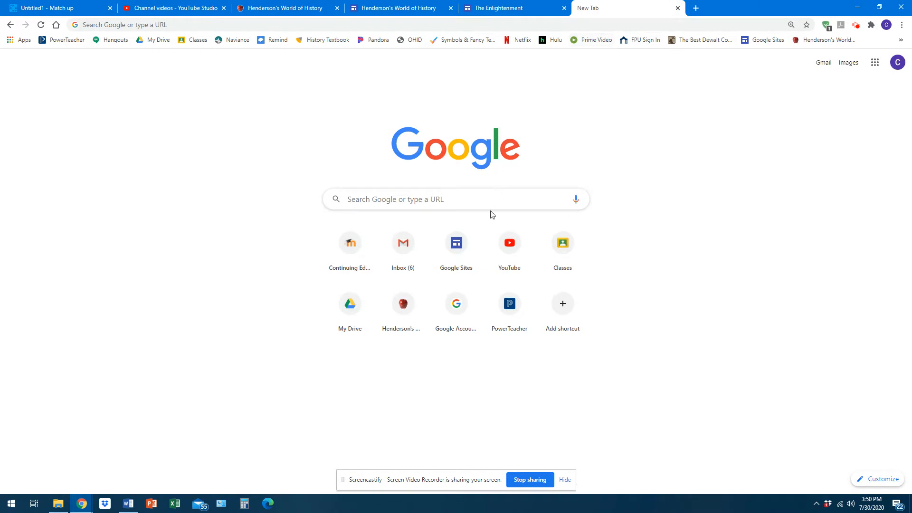
- Search the web for "mymaps" and open the Google My Maps site
click(494, 200)
text(mymaps)
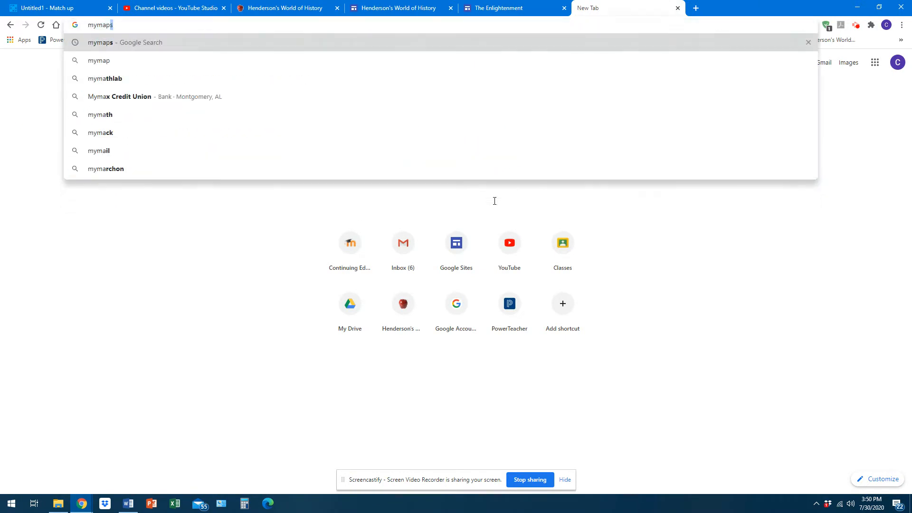
key(Return)
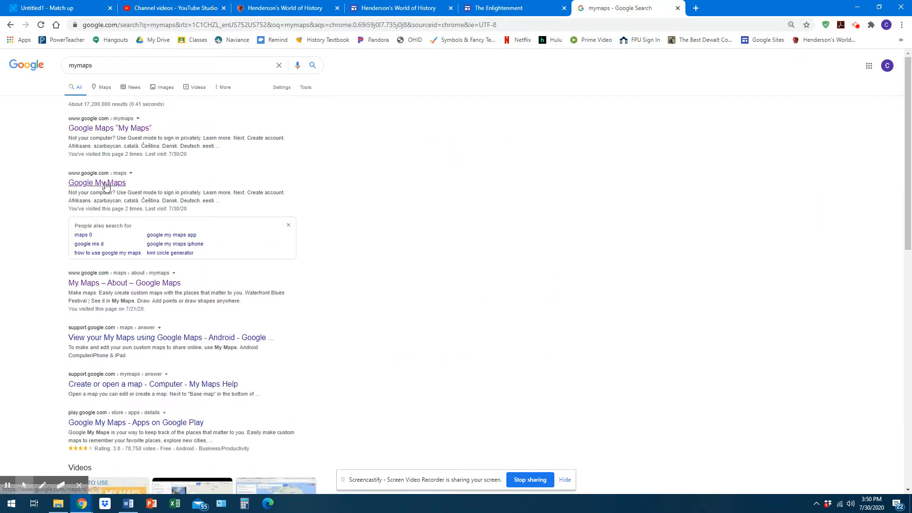
click(106, 184)
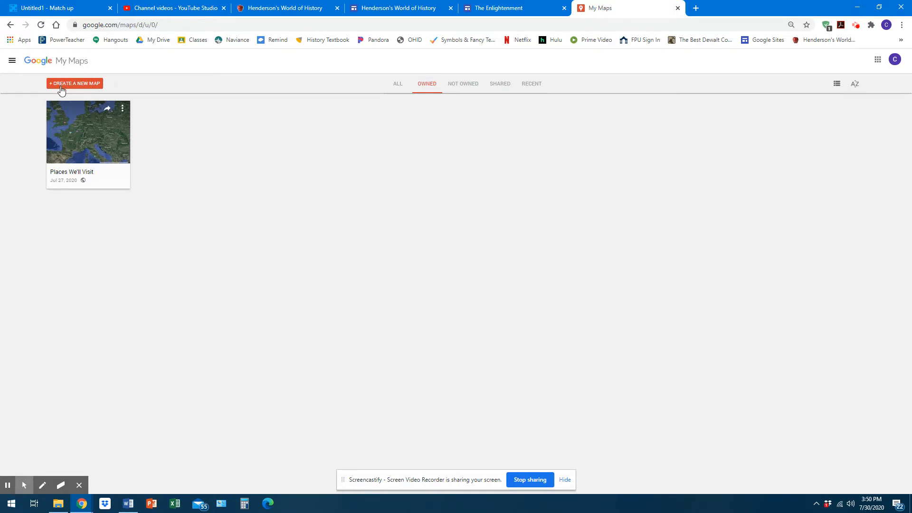
- Create a new map titled "The Enlightenment" with the description "Places we'll study"
click(61, 87)
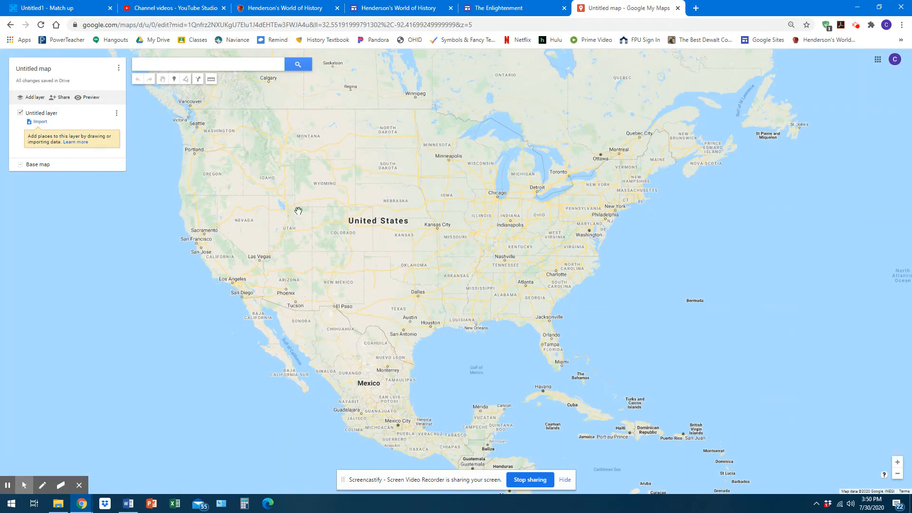
drag(826, 228, 217, 294)
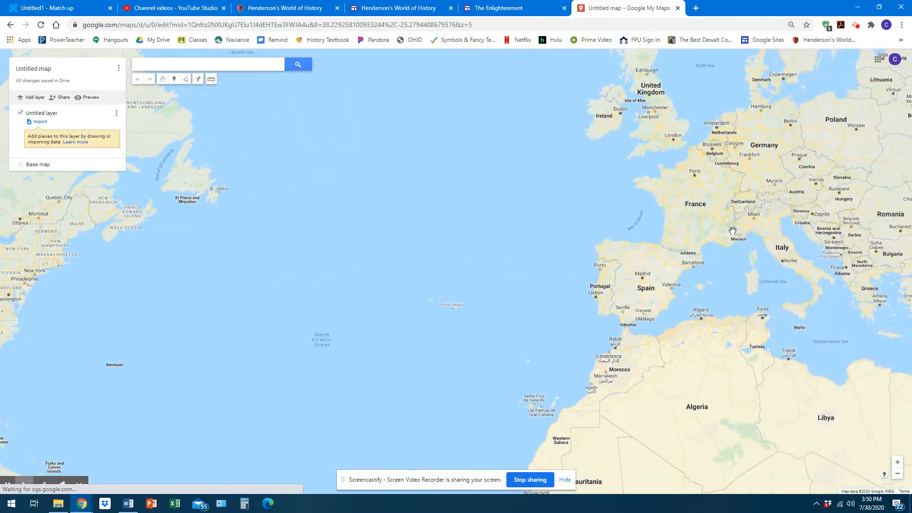
drag(744, 227, 411, 289)
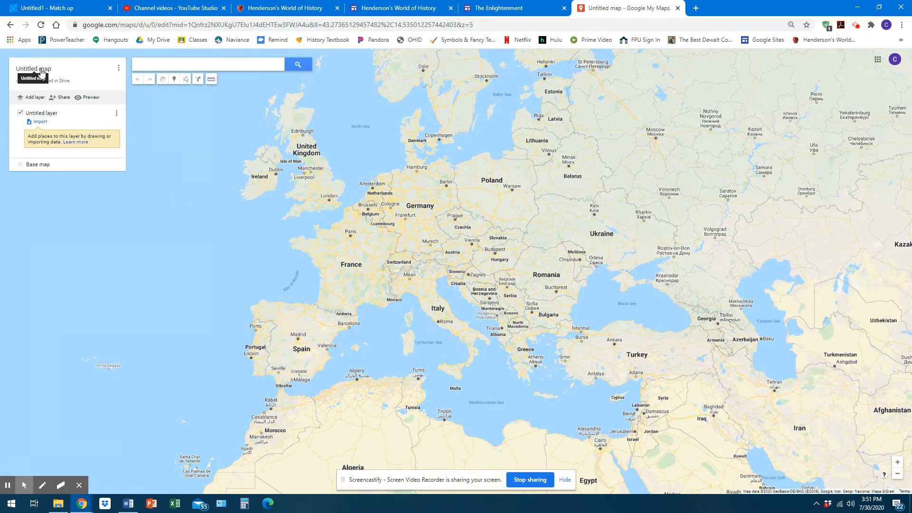
click(21, 70)
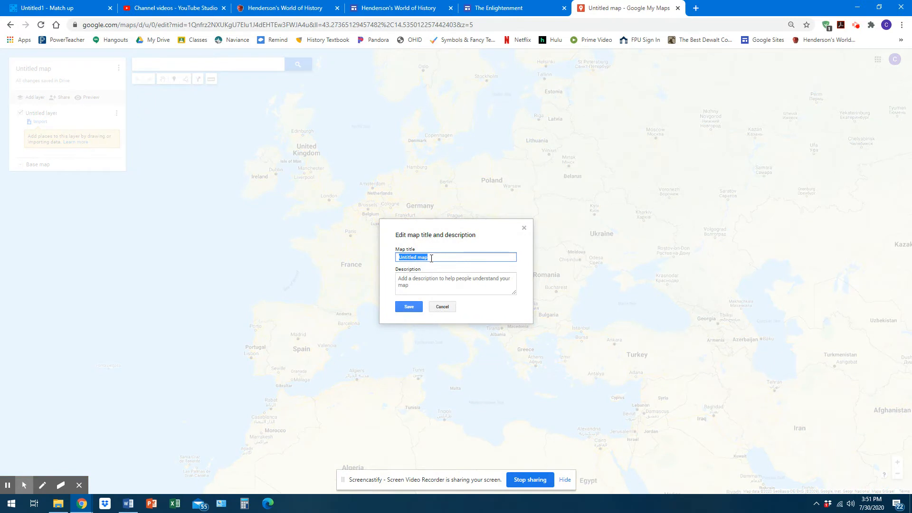
text(The Enlightenment)
click(430, 284)
text(Places we'll study)
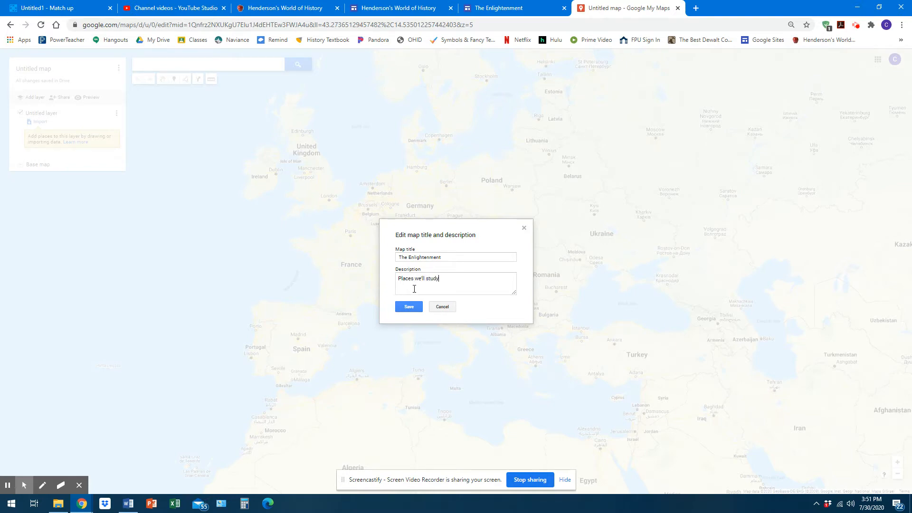
click(413, 307)
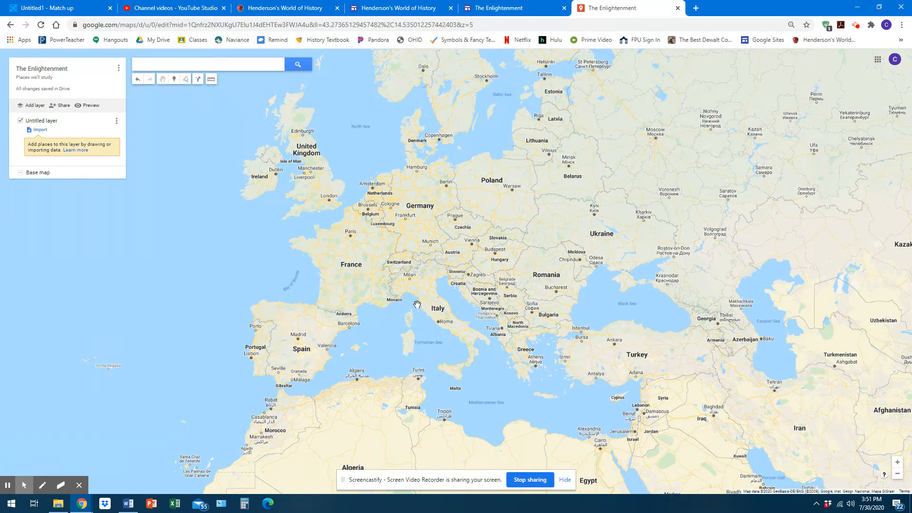
- Rename the map's untitled layer as "Scientific Revolution"
click(119, 69)
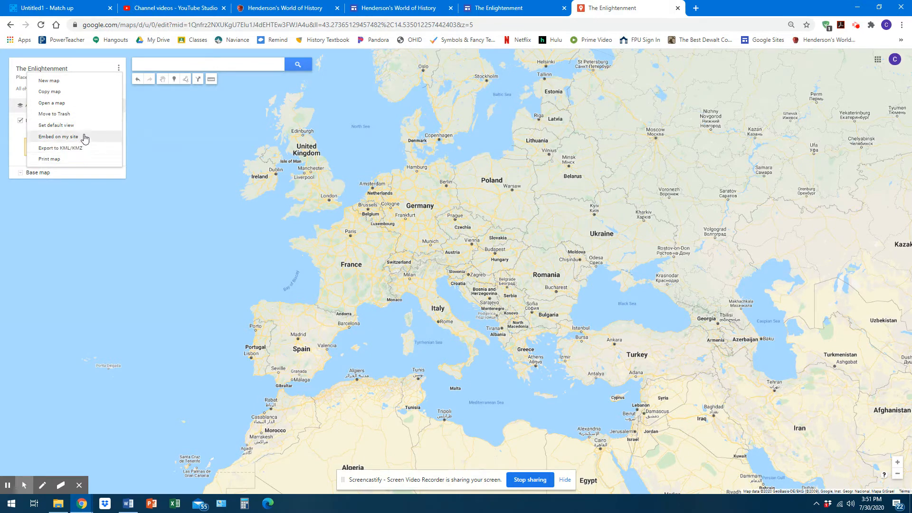
click(87, 63)
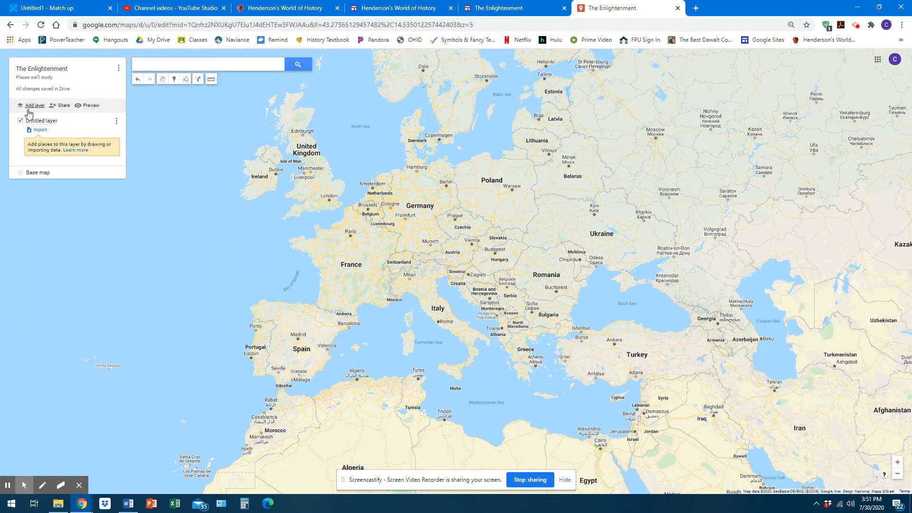
click(116, 122)
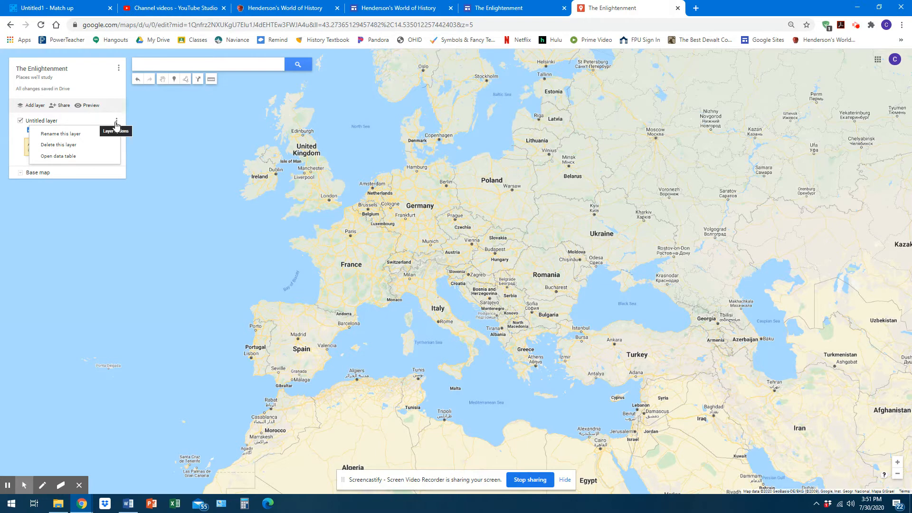
click(72, 137)
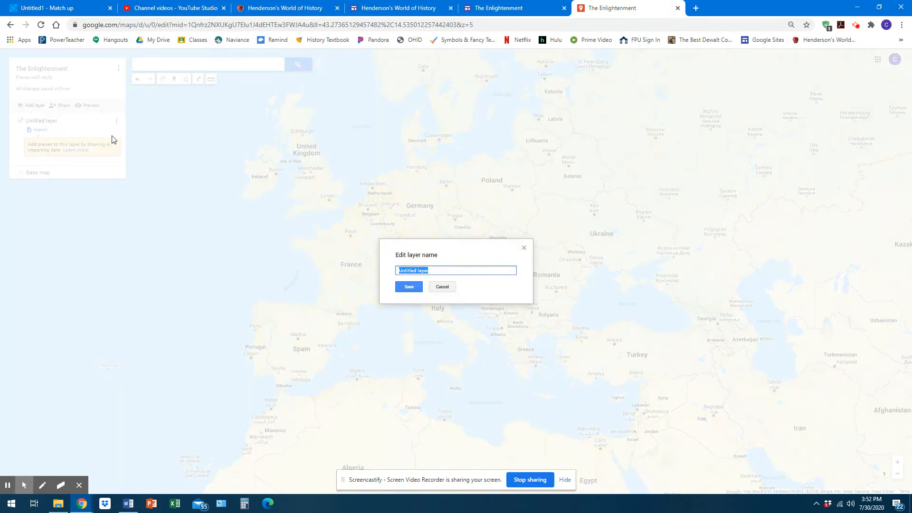
text(Scientific Revolution)
click(408, 286)
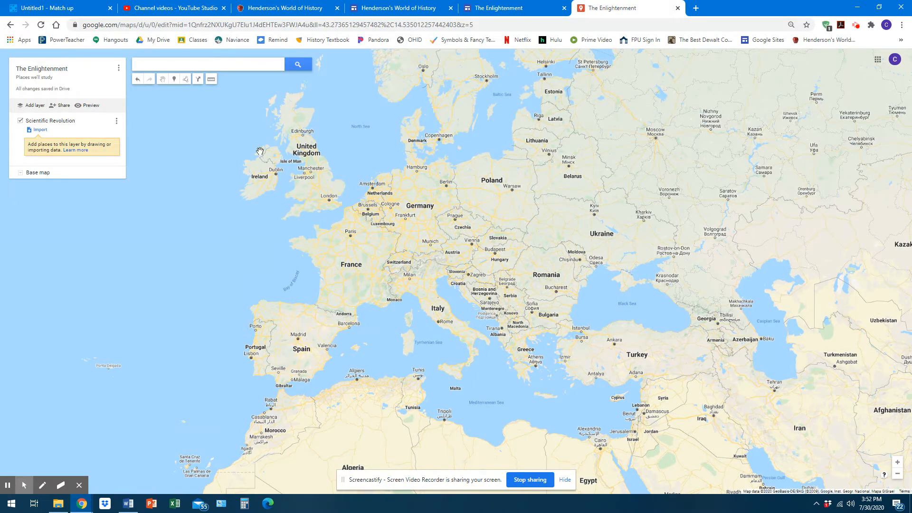
- Find Copenhagen, Denmark and add it as a place to the Scientific Revolution layer
click(207, 67)
text(copenh)
click(207, 77)
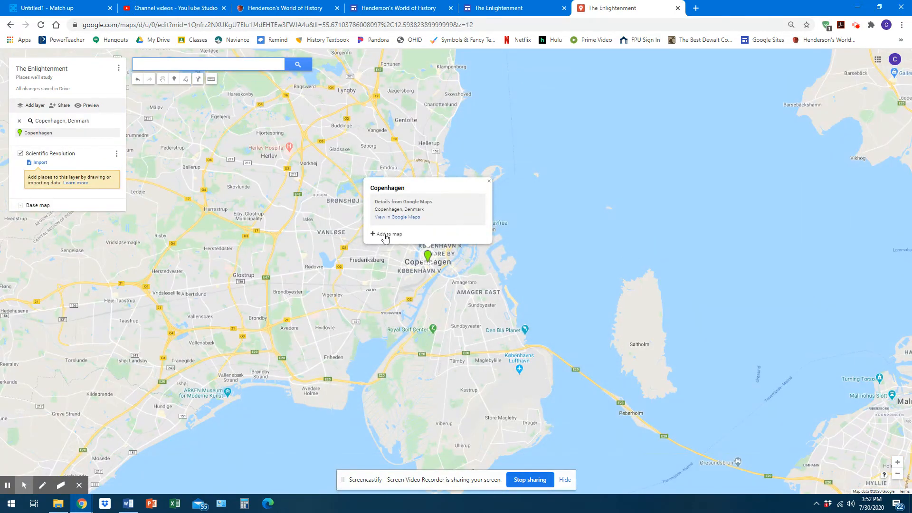
click(385, 236)
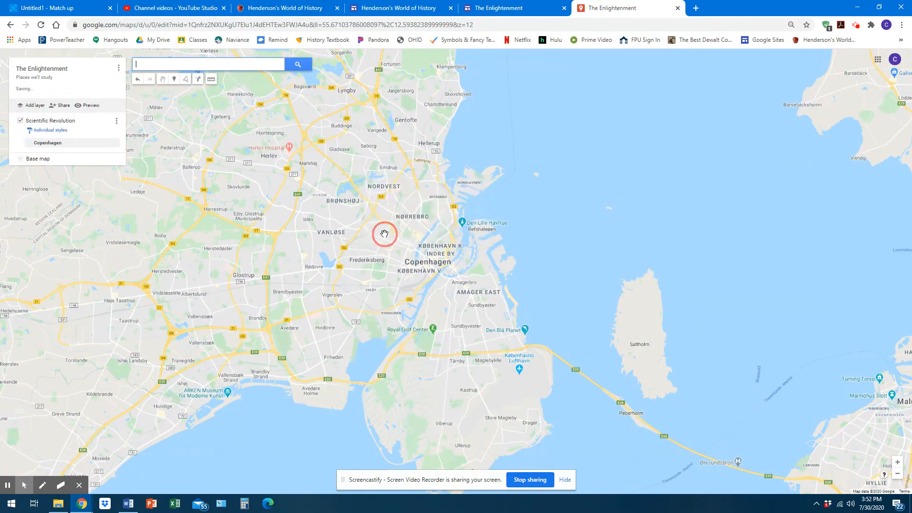
- Find Rome, Italy and add it as a place to the Scientific Revolution layer
click(167, 66)
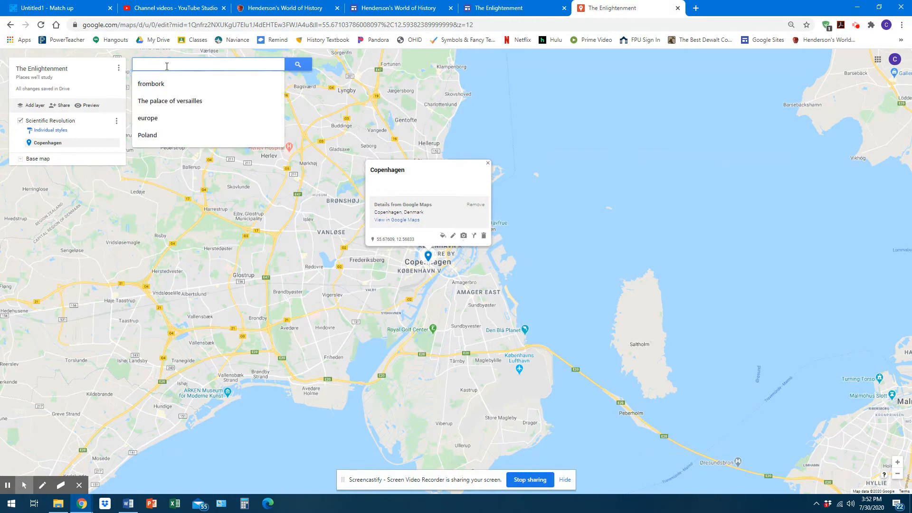
text(pa)
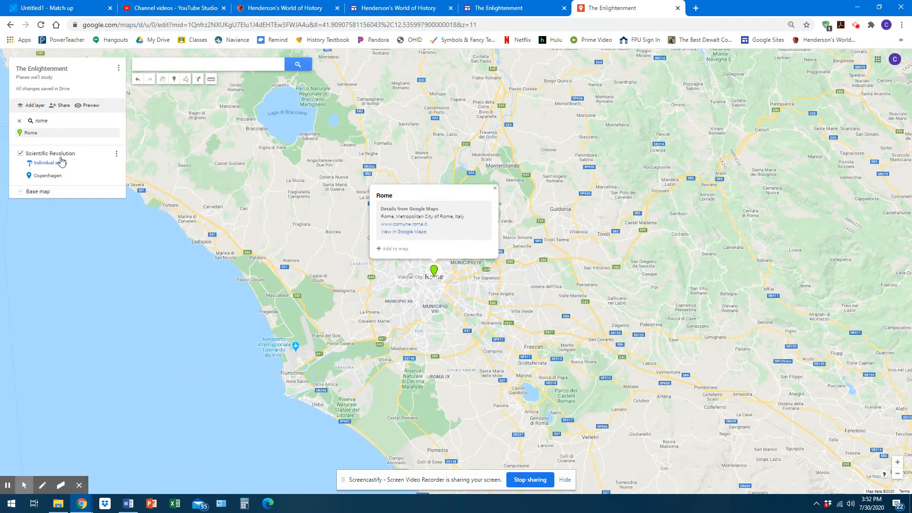
click(393, 248)
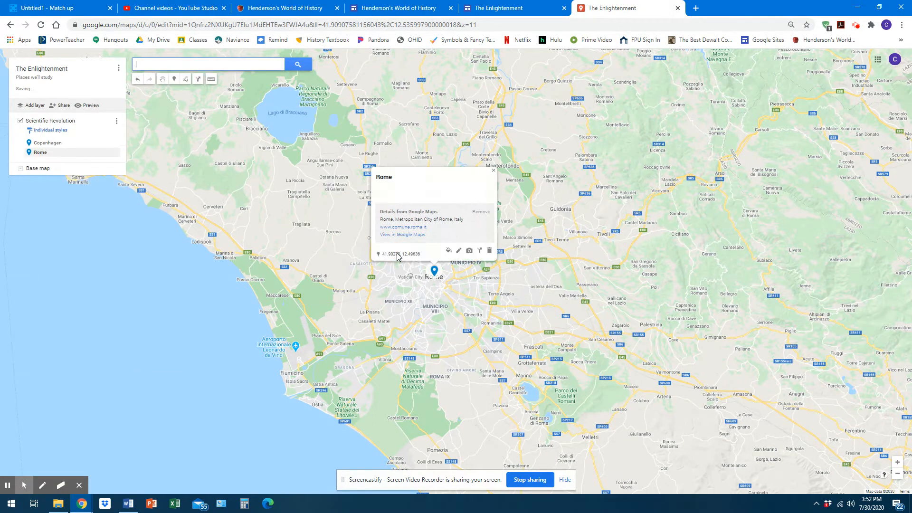
- Find London, UK and add it as a place to the Scientific Revolution layer
click(171, 63)
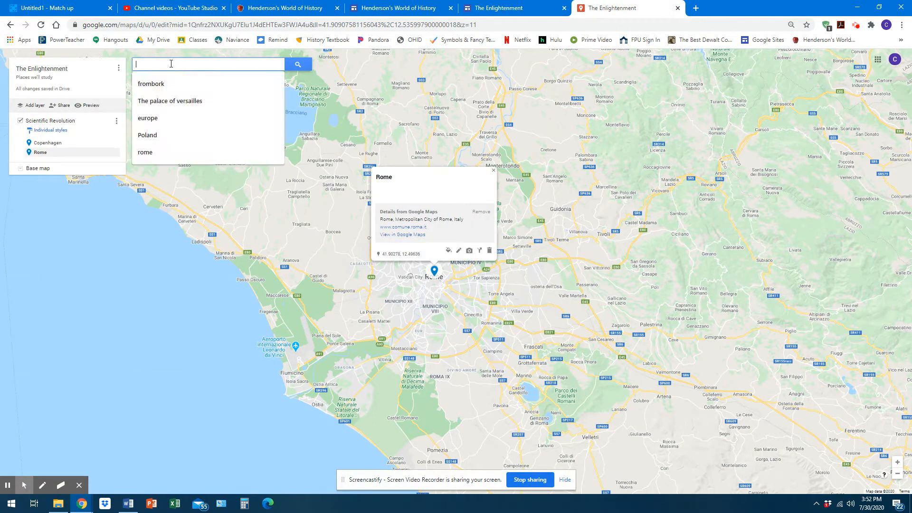
text(london)
key(Return)
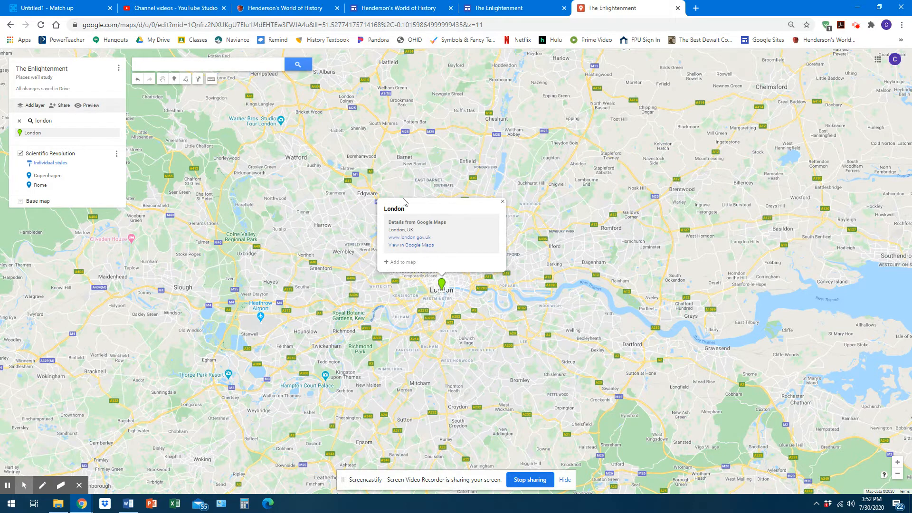
click(391, 268)
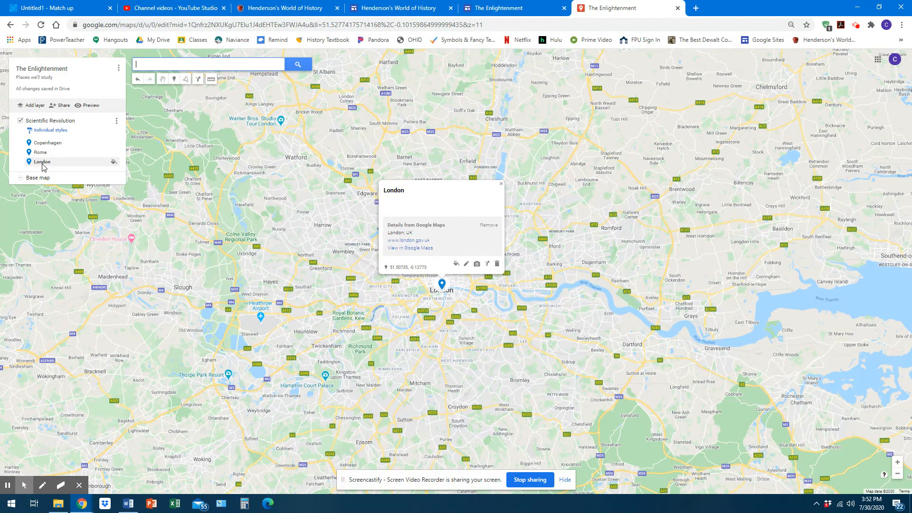
- Find Warsaw, Poland and add it as a place to the Scientific Revolution layer
click(161, 67)
text(warsaw)
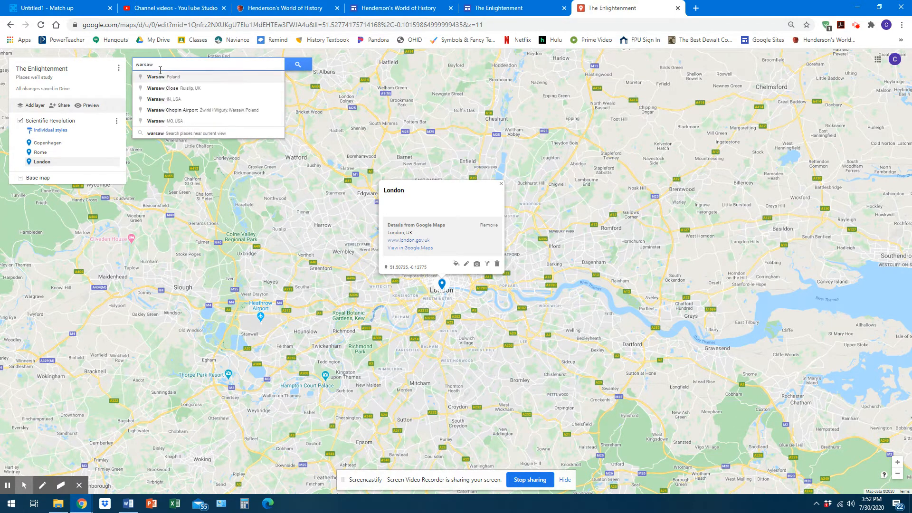
click(162, 77)
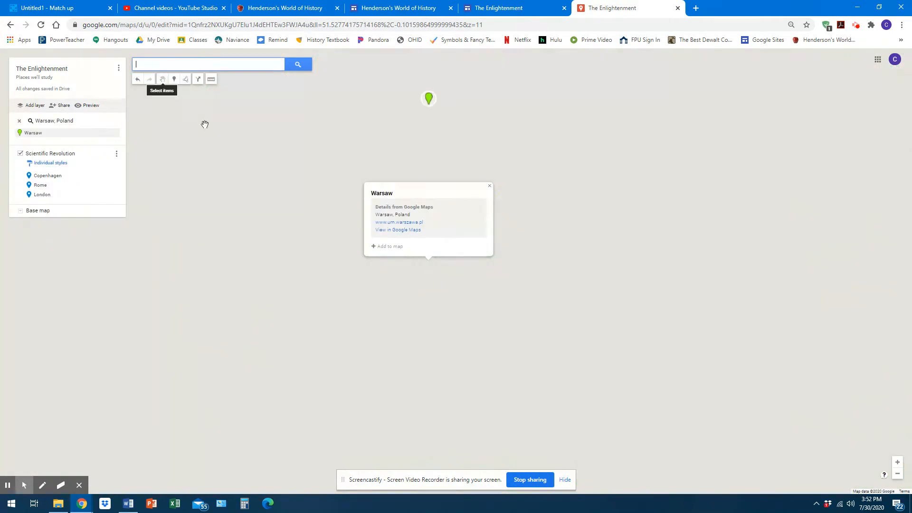
click(392, 252)
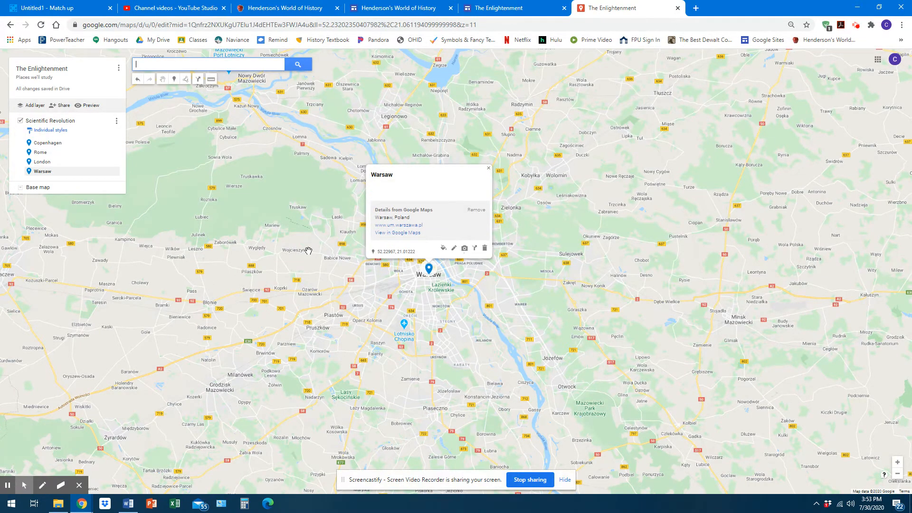
- Add a second layer to the Enlightenment map below the Scientific Revolution layer
scroll(256, 260, down, 4)
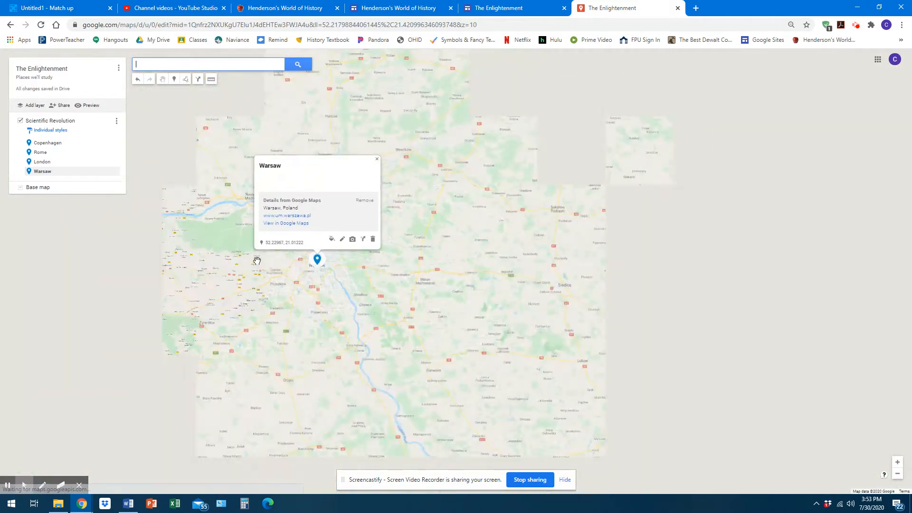
drag(289, 315, 586, 228)
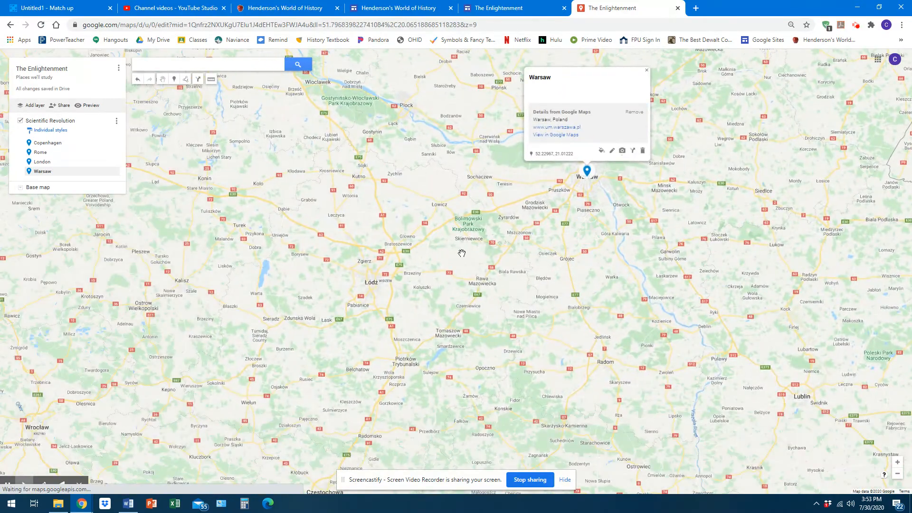
scroll(459, 253, down, 6)
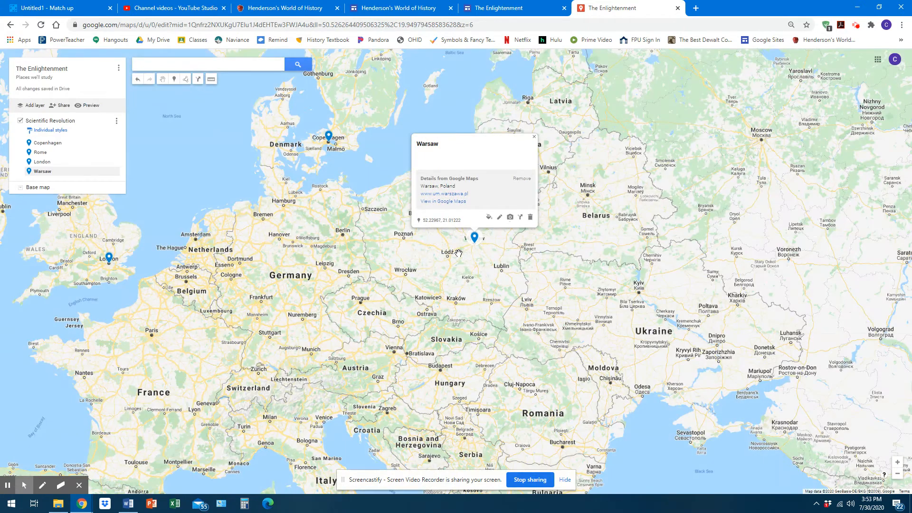
click(368, 267)
drag(369, 268, 474, 286)
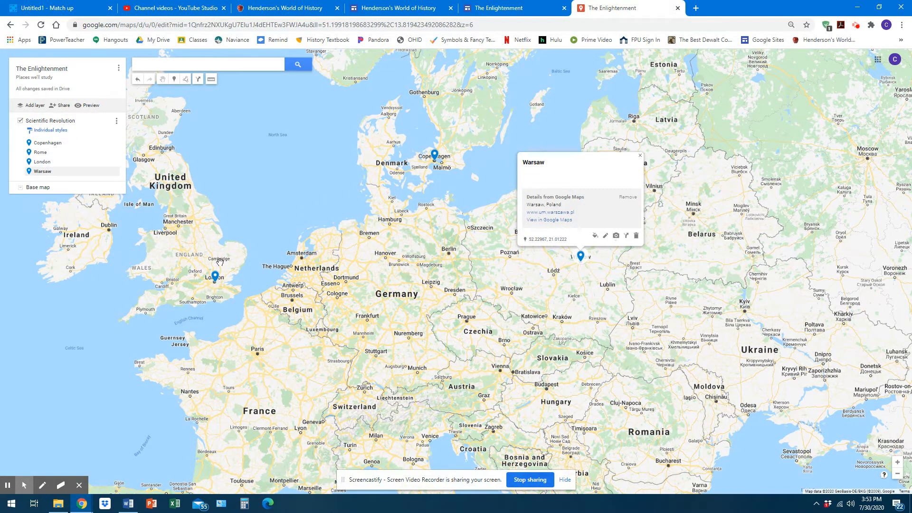
drag(424, 375, 407, 238)
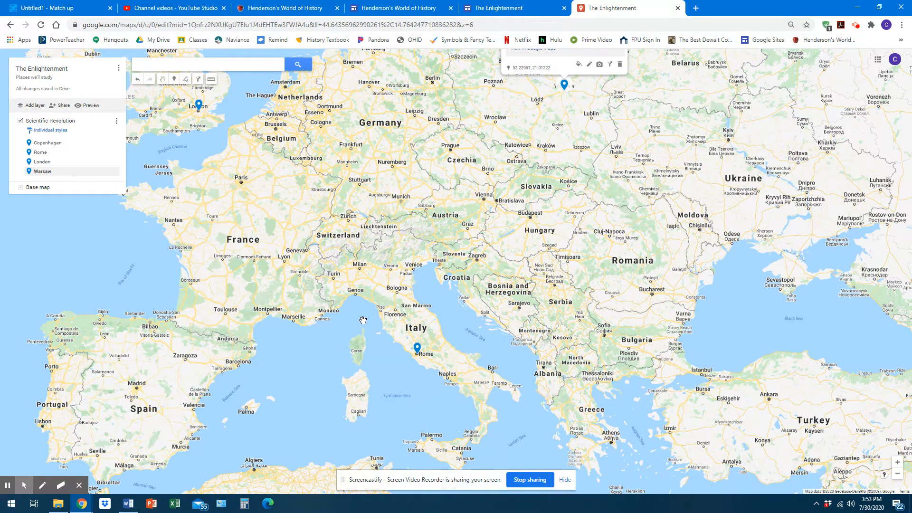
click(34, 108)
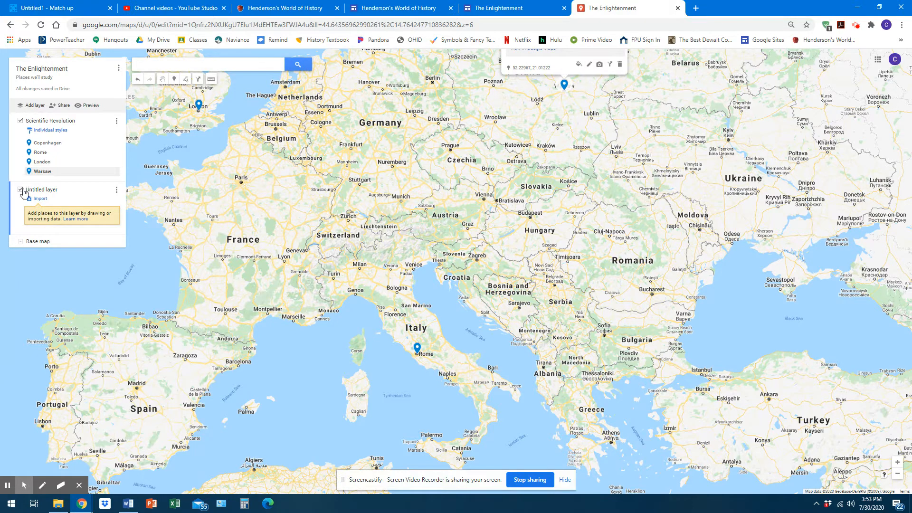
- Rename the untitled second layer as Enlightenment Thinkers
click(117, 190)
click(115, 205)
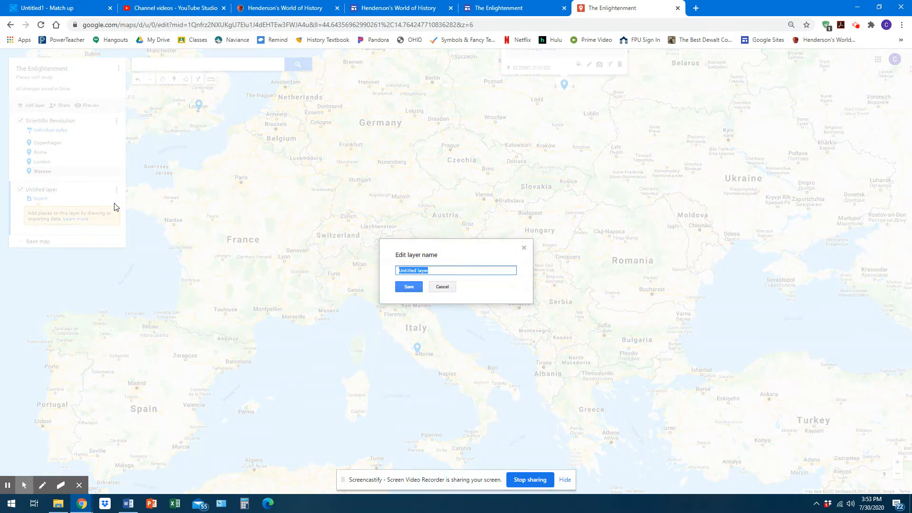
text(Enl)
key(BackSpace)
key(BackSpace)
key(BackSpace)
text(men)
key(BackSpace)
key(BackSpace)
key(BackSpace)
text(nmen)
click(503, 293)
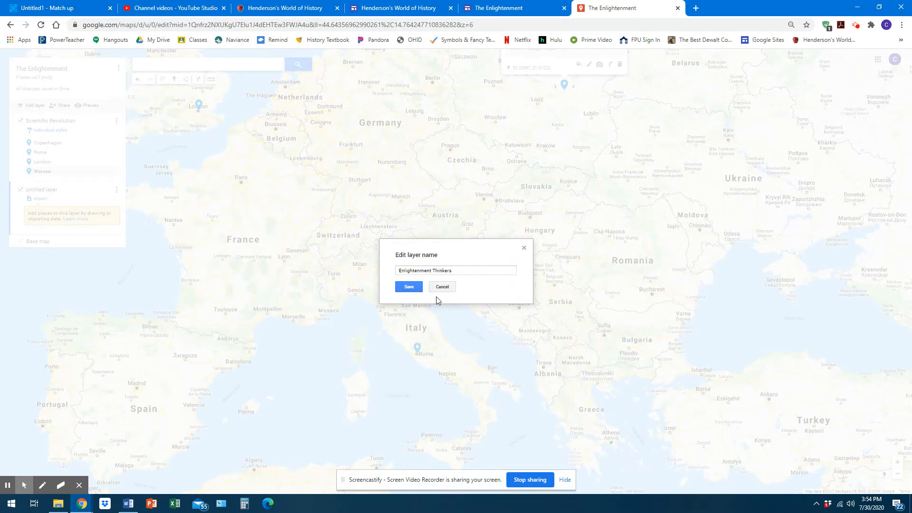
click(424, 290)
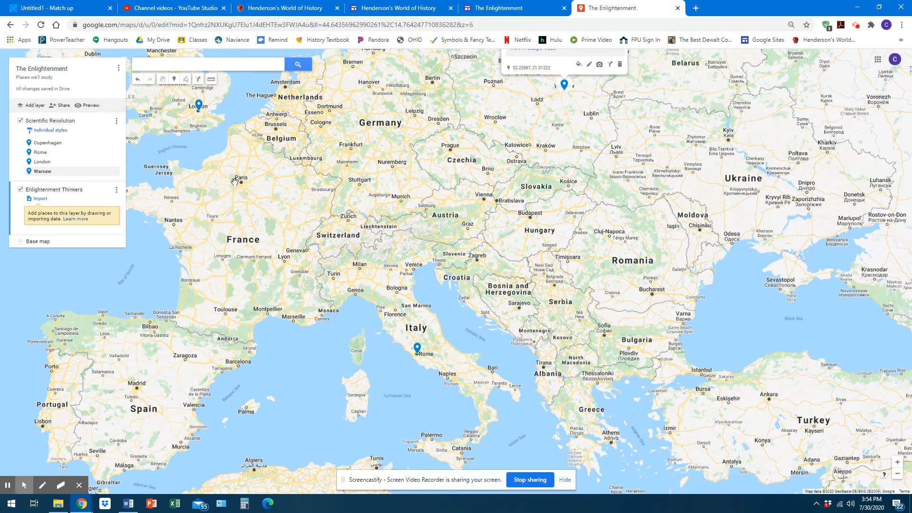
click(188, 64)
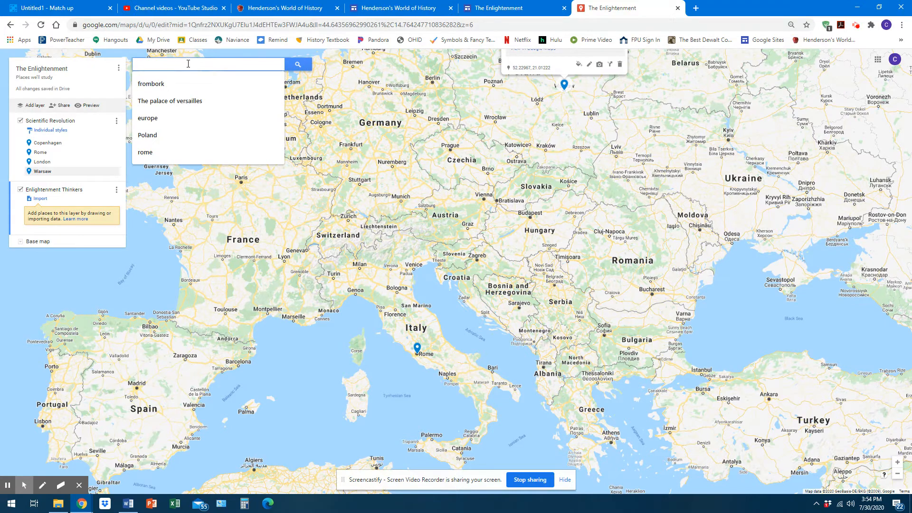
text(Paris)
key(Return)
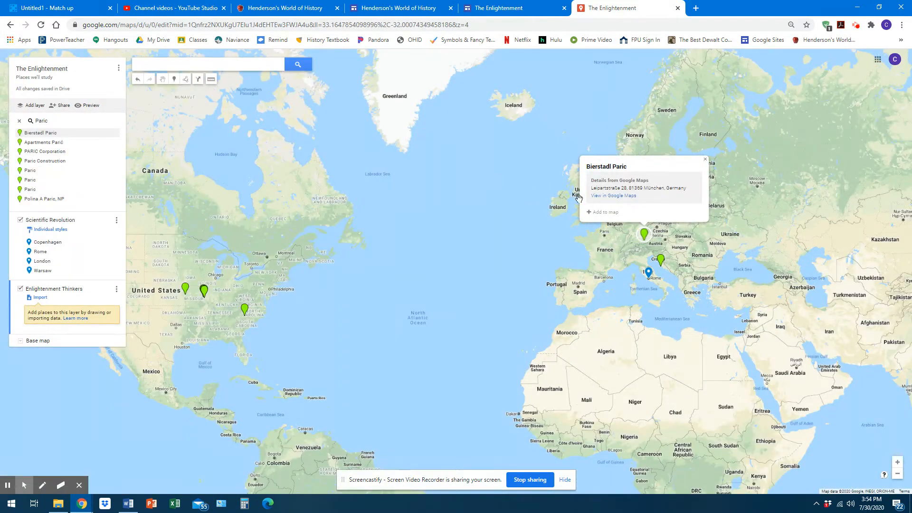
- Find Paris, France and add it as a place to the Enlightenment Thinkers layer
click(144, 65)
text(par)
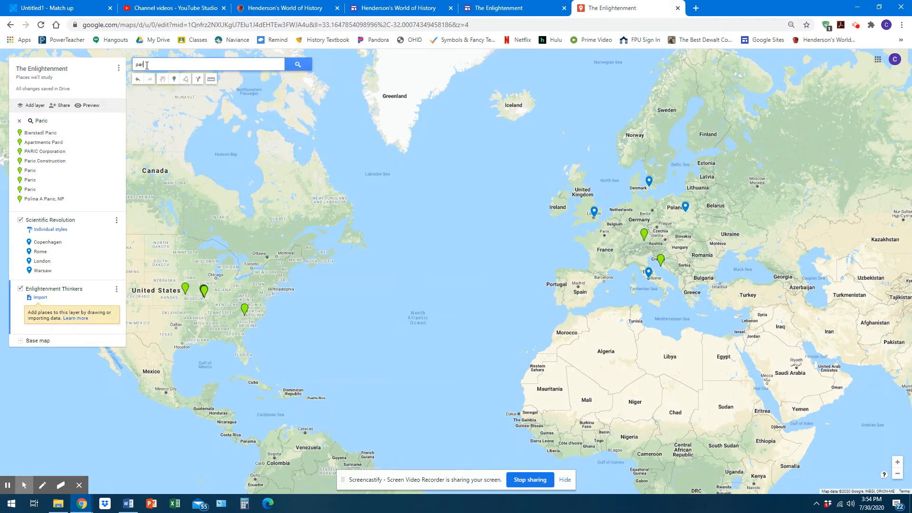
text(is)
key(Return)
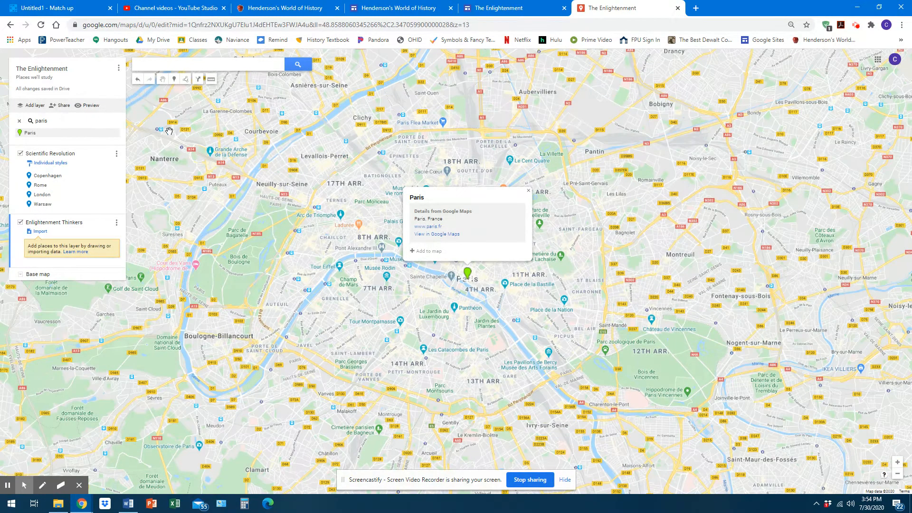
click(429, 250)
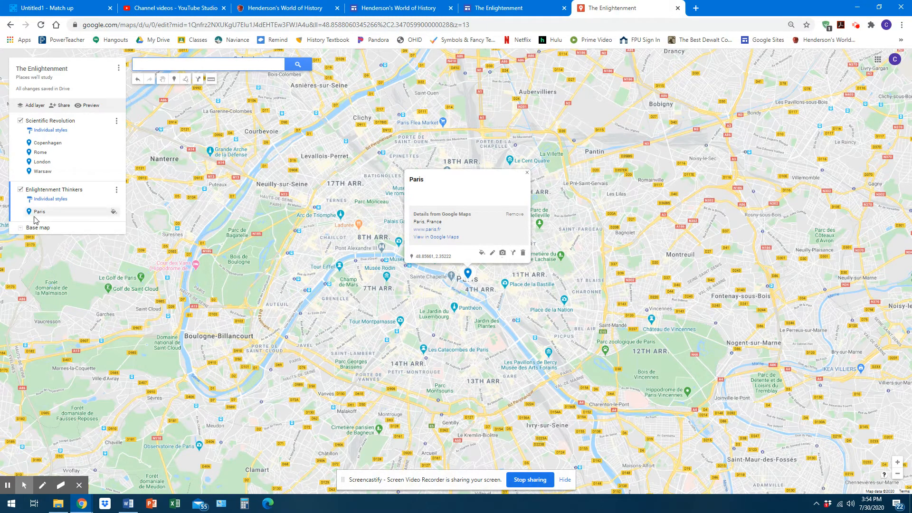
- Find Marseille, France and add it as a place to the Enlightenment Thinkers layer
click(151, 62)
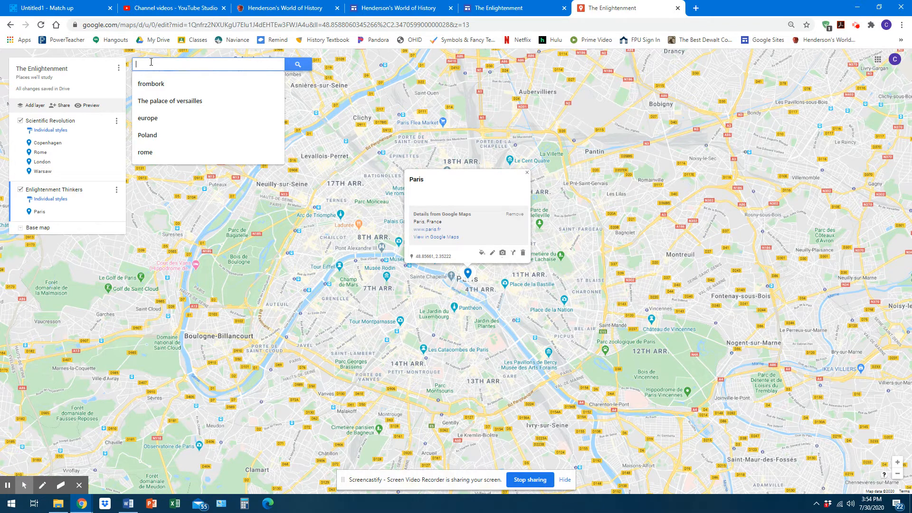
text(marseill)
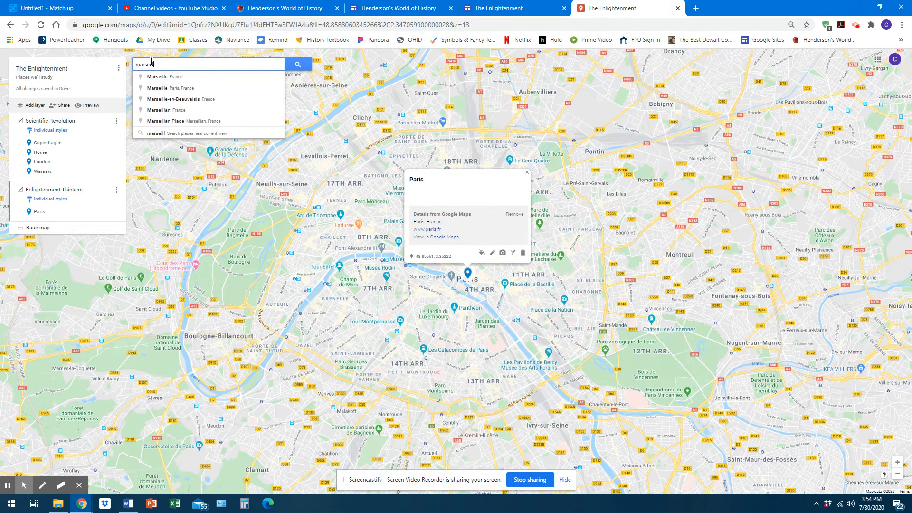
click(161, 77)
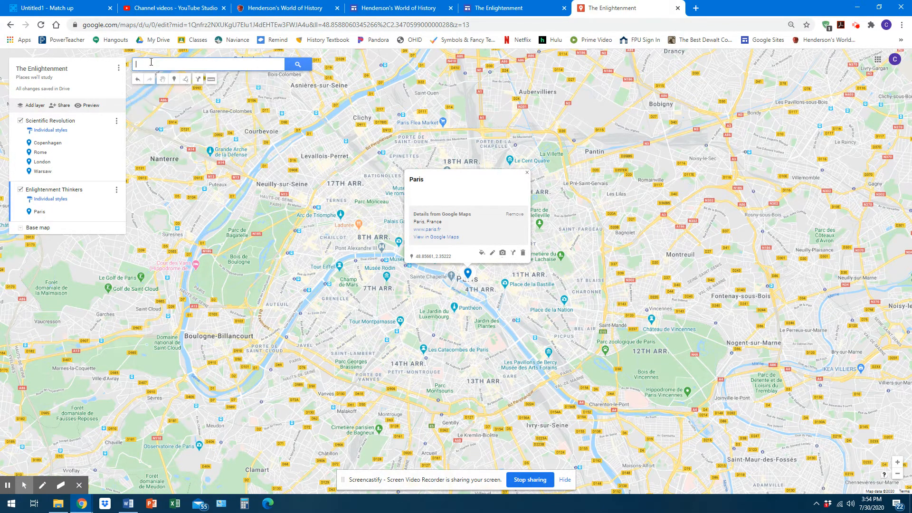
click(405, 219)
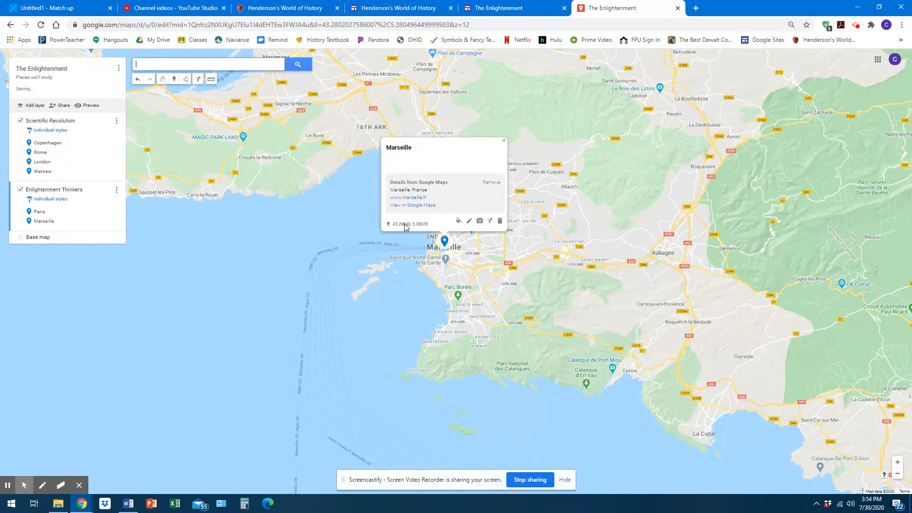
- Find London, UK and add it as a place to the Enlightenment Thinkers layer
click(159, 66)
text(london)
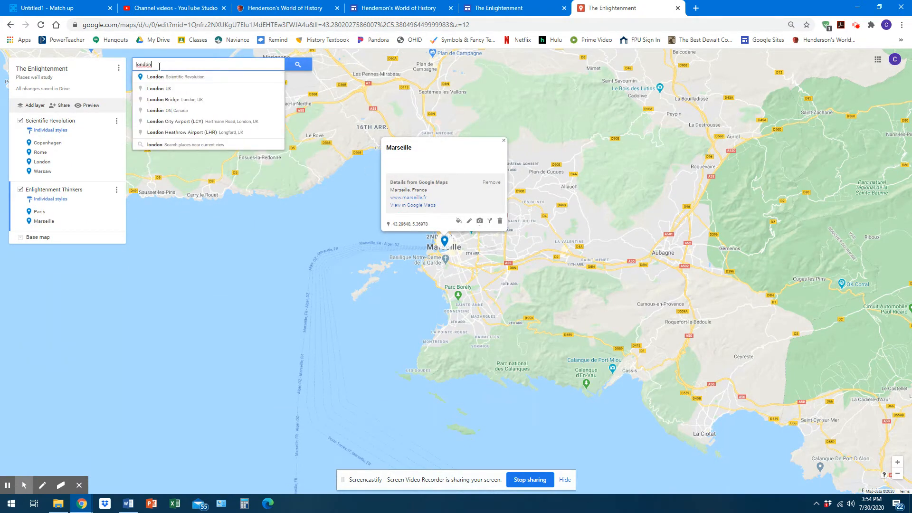
key(Return)
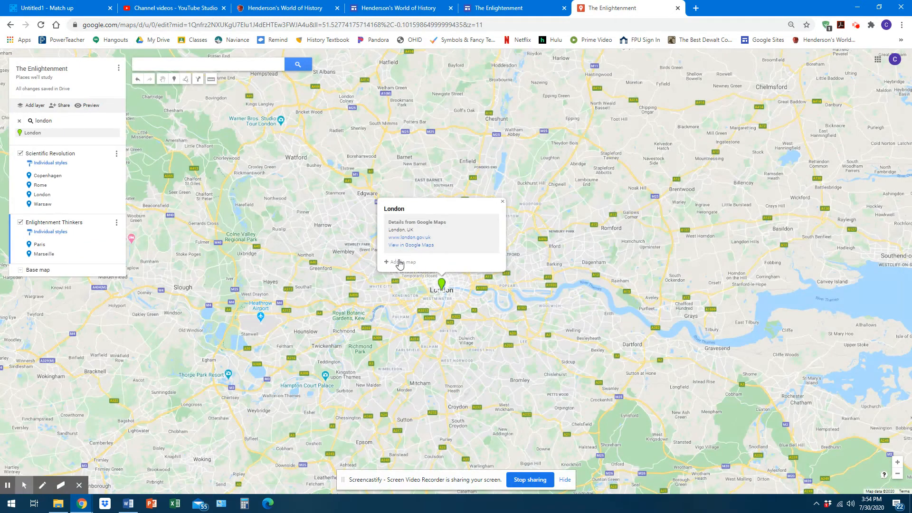
click(400, 264)
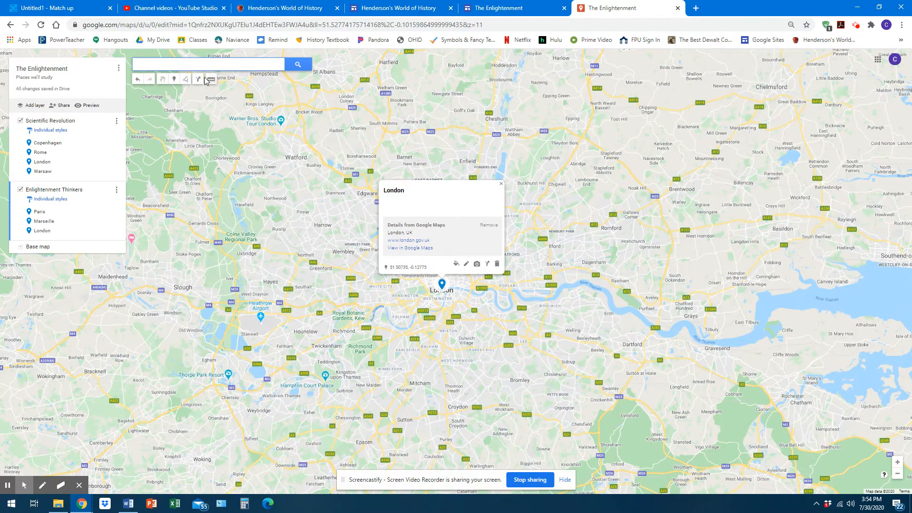
- Find Rome, Italy and add it as a place to the Enlightenment Thinkers layer
click(174, 66)
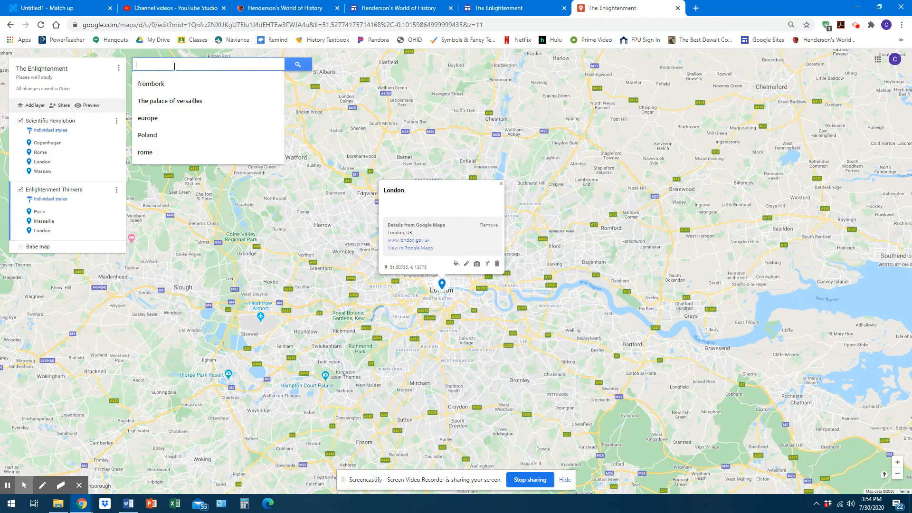
text(rome)
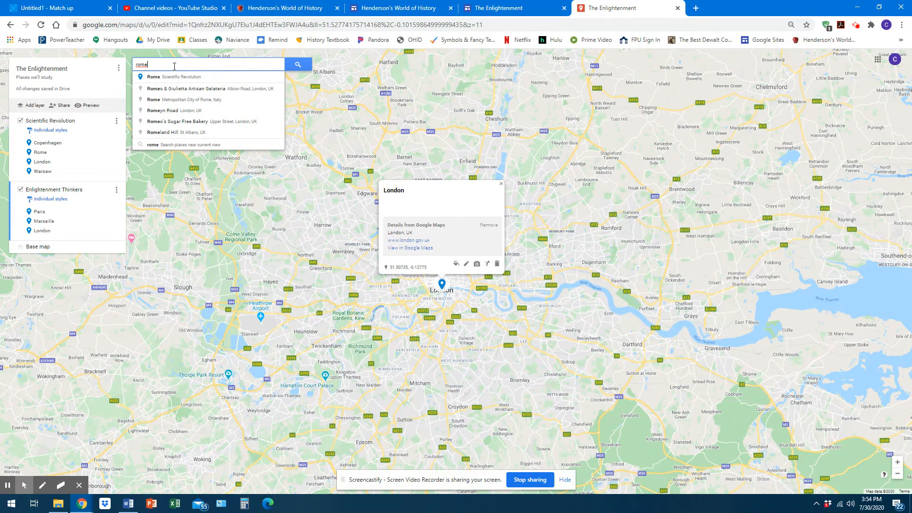
key(Return)
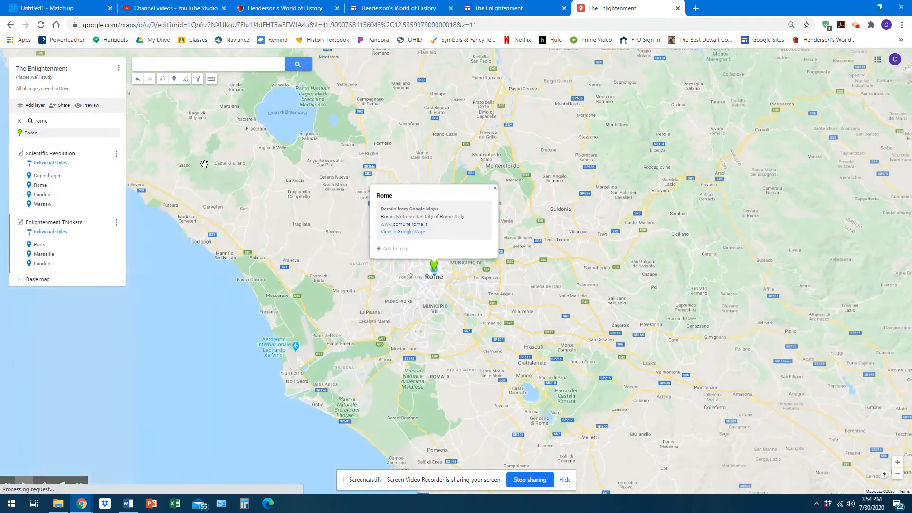
click(390, 248)
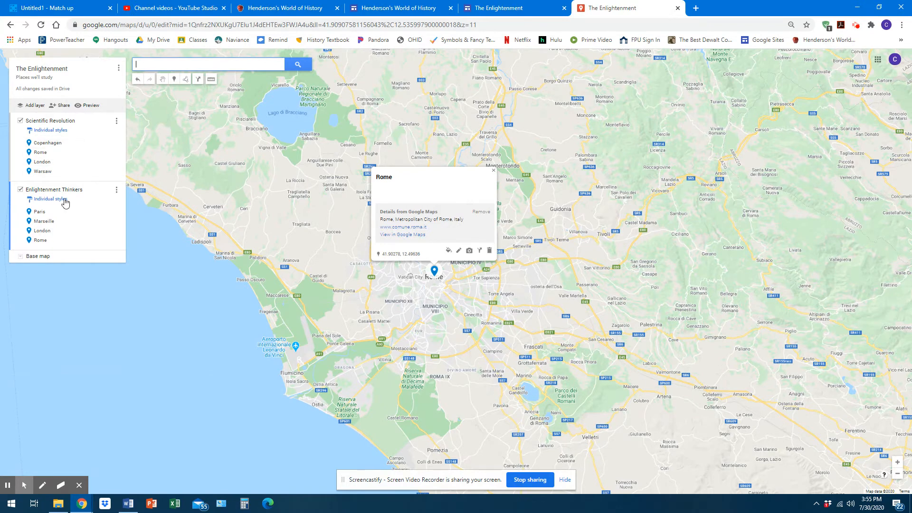
- Preview the map in view-only mode and look over all the European markers
click(83, 107)
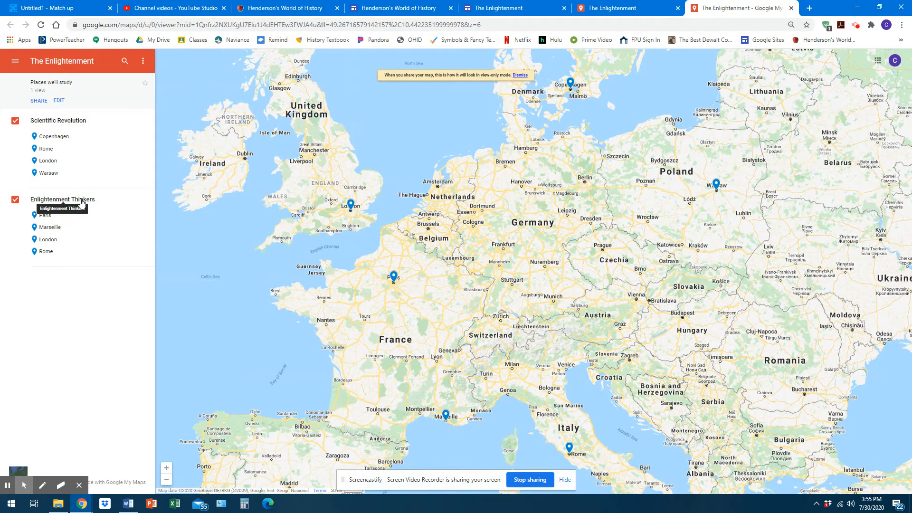
drag(261, 303, 245, 280)
scroll(301, 279, down, 2)
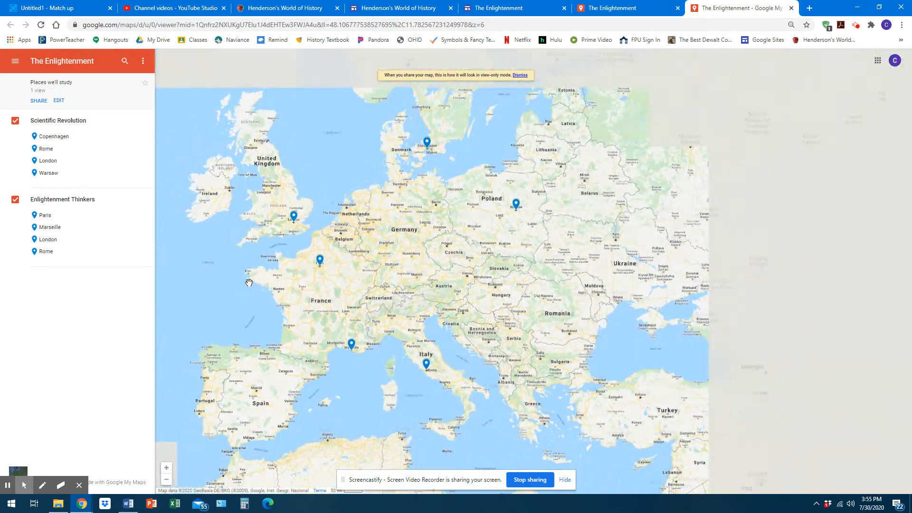
drag(406, 274, 410, 273)
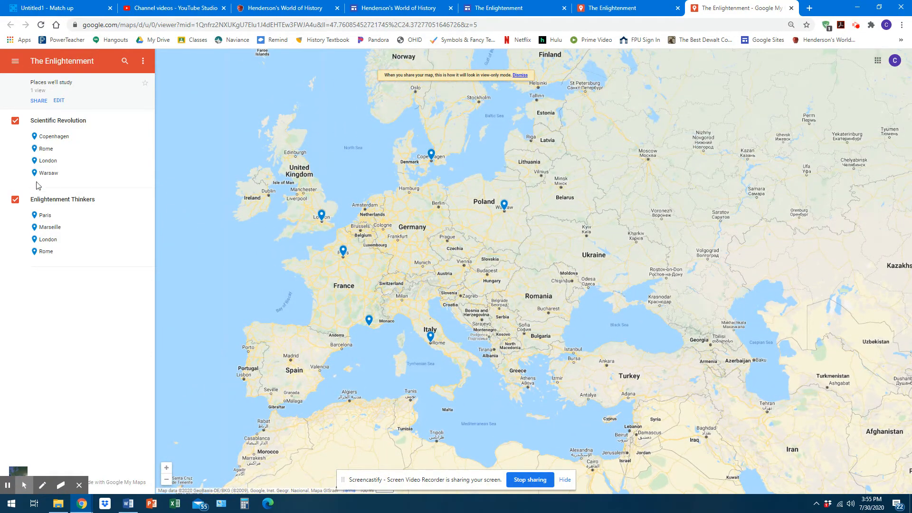
- Hide and show the Scientific Revolution and Enlightenment Thinkers layers in turn to compare their places, ending with both shown
click(16, 121)
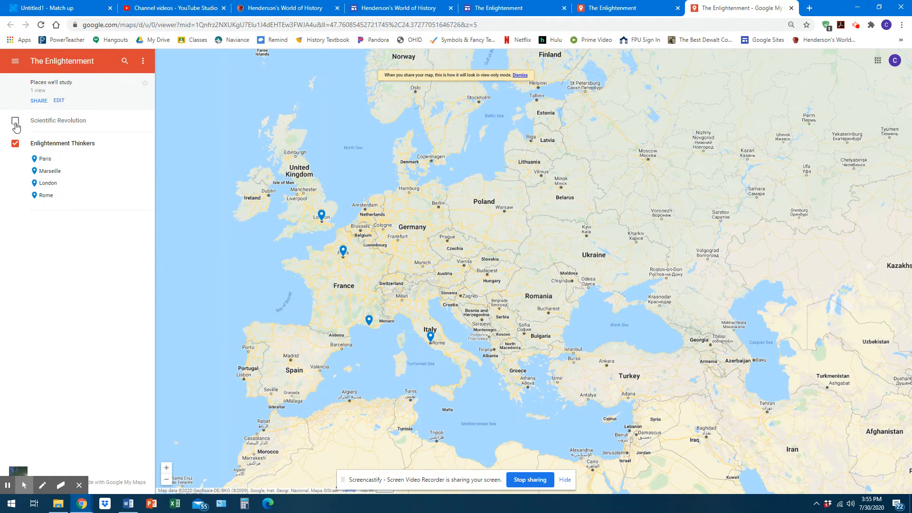
click(15, 122)
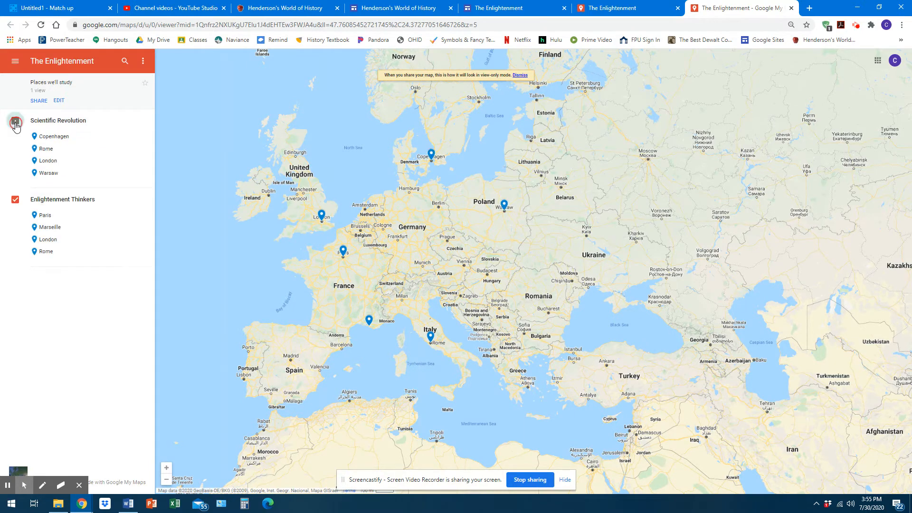
click(15, 203)
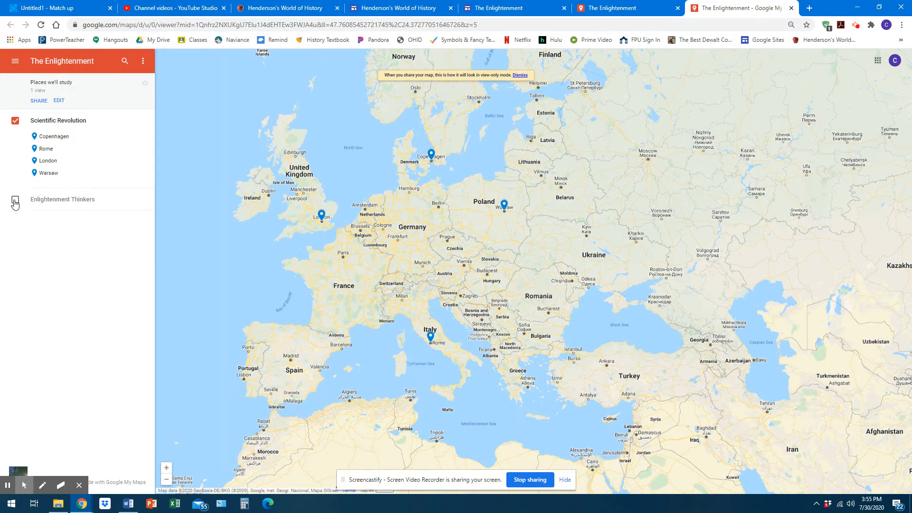
click(14, 203)
click(14, 202)
click(14, 123)
click(14, 124)
click(14, 200)
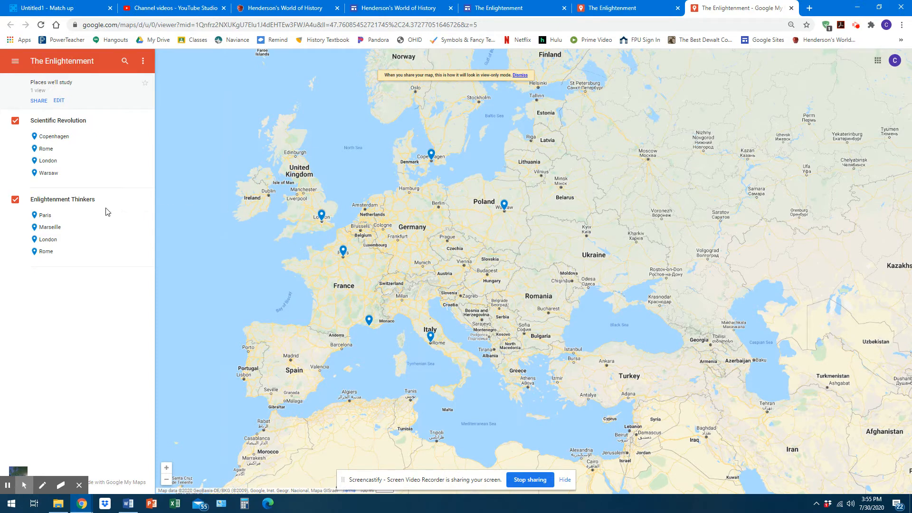
click(16, 123)
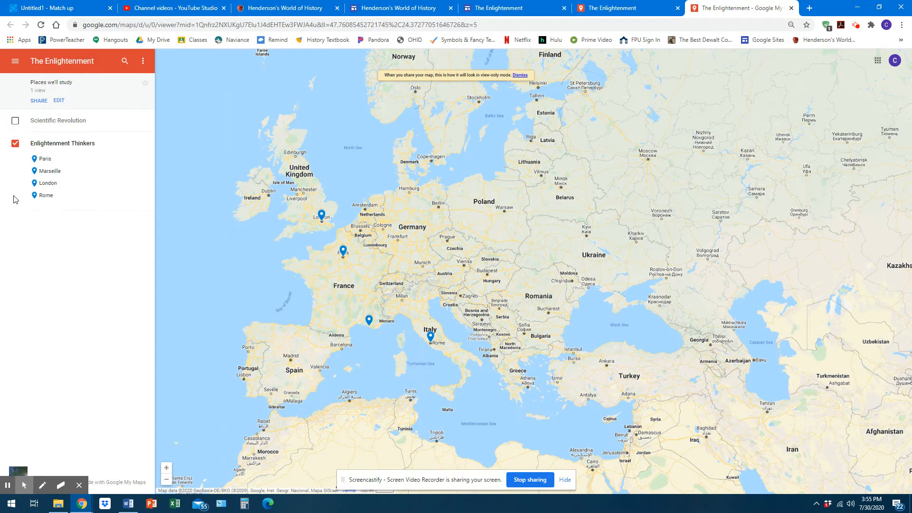
click(16, 144)
click(16, 125)
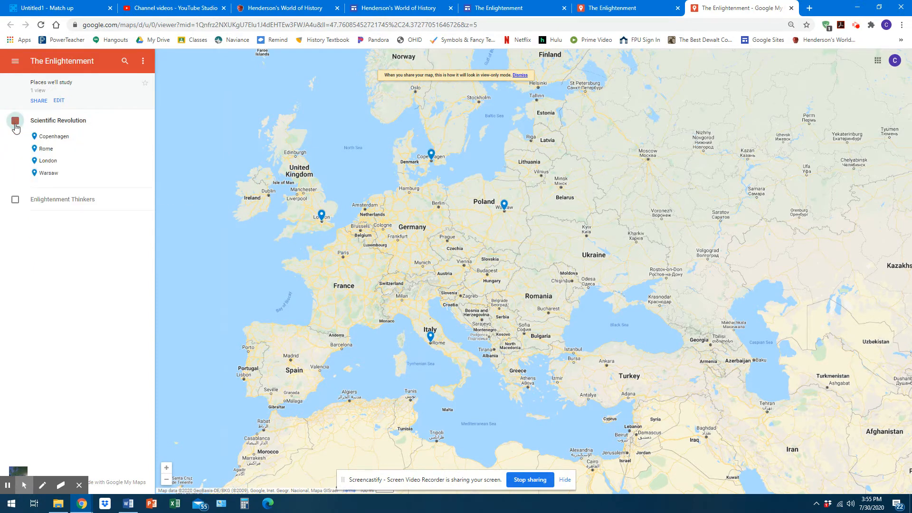
click(15, 200)
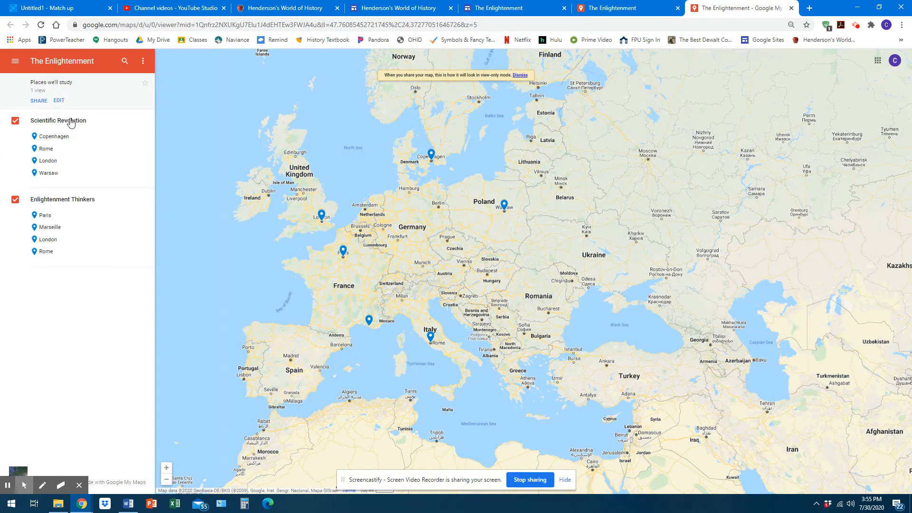
- Return to editing the map and give the Copenhagen marker a green color and a round icon from the popular icons
click(59, 101)
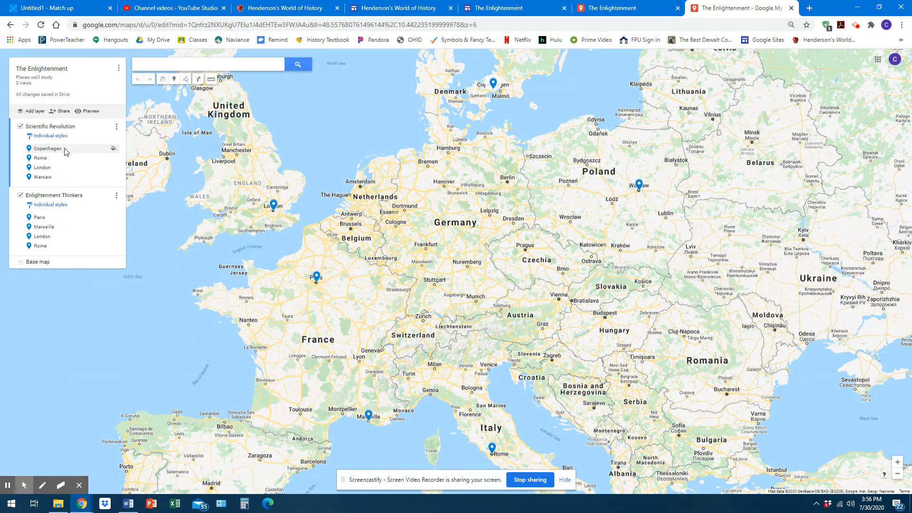
click(113, 150)
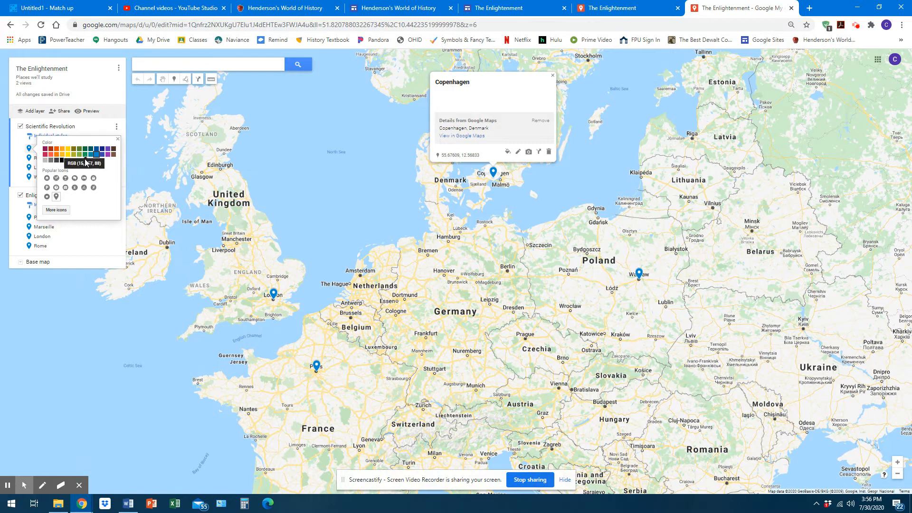
click(85, 154)
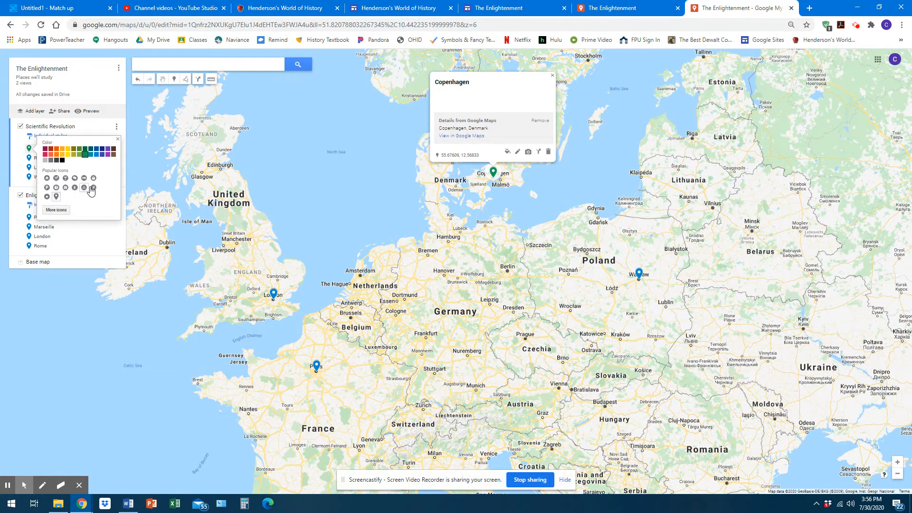
click(56, 189)
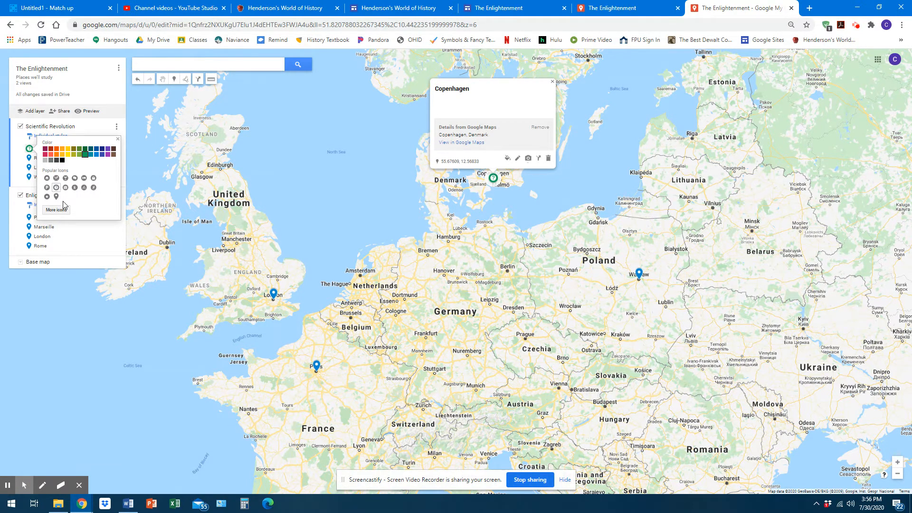
- Look through the full icon library for the Copenhagen marker, then close it without choosing another icon
click(58, 210)
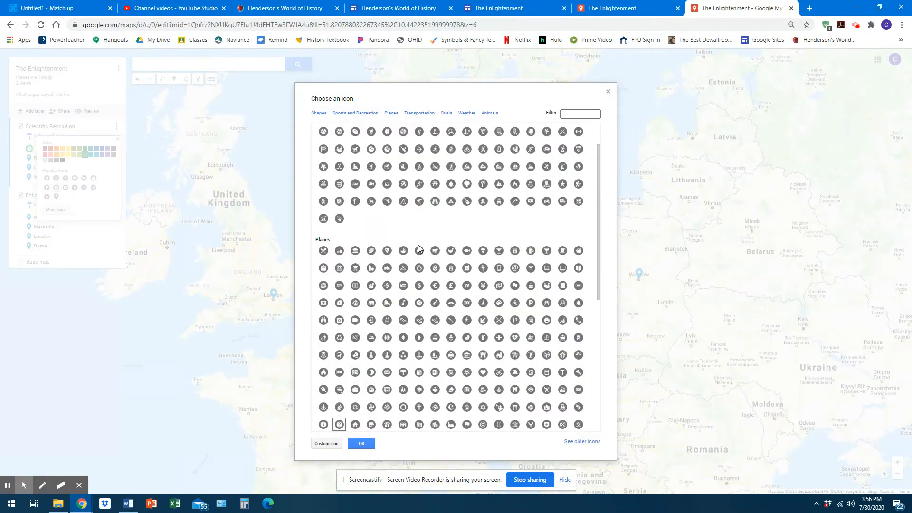
scroll(442, 334, down, 6)
scroll(442, 334, up, 8)
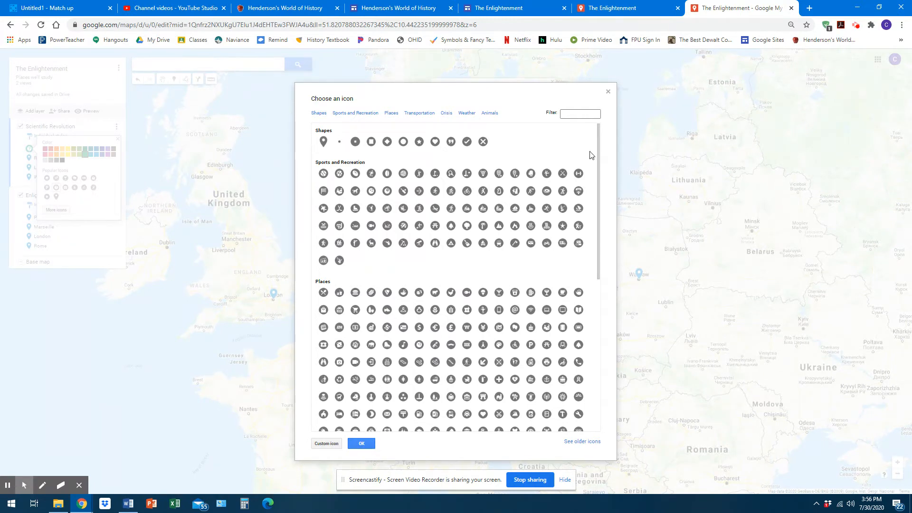
click(608, 91)
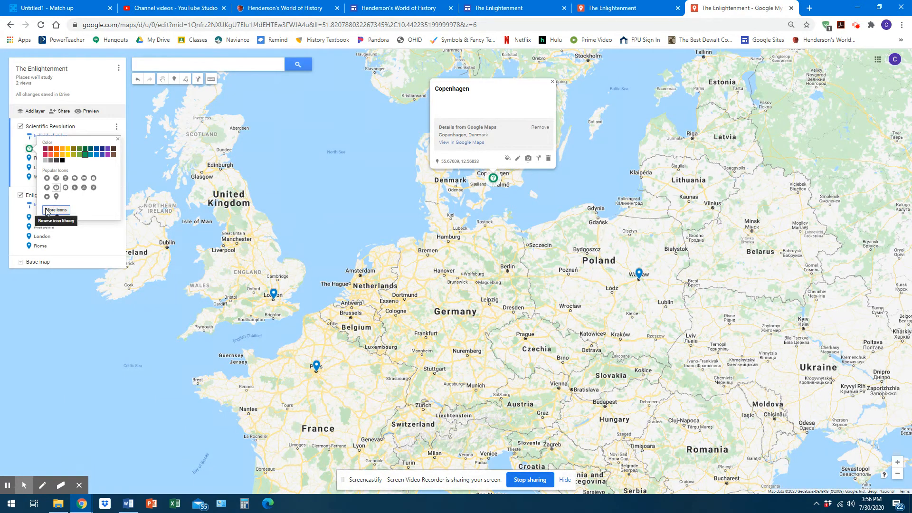
click(118, 140)
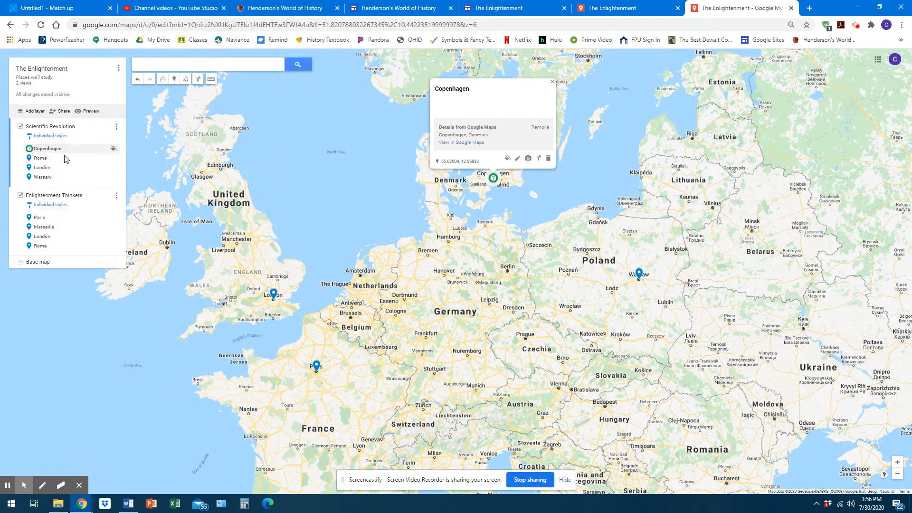
- Give the Rome marker in the Scientific Revolution layer the same green color and round icon as Copenhagen
click(115, 158)
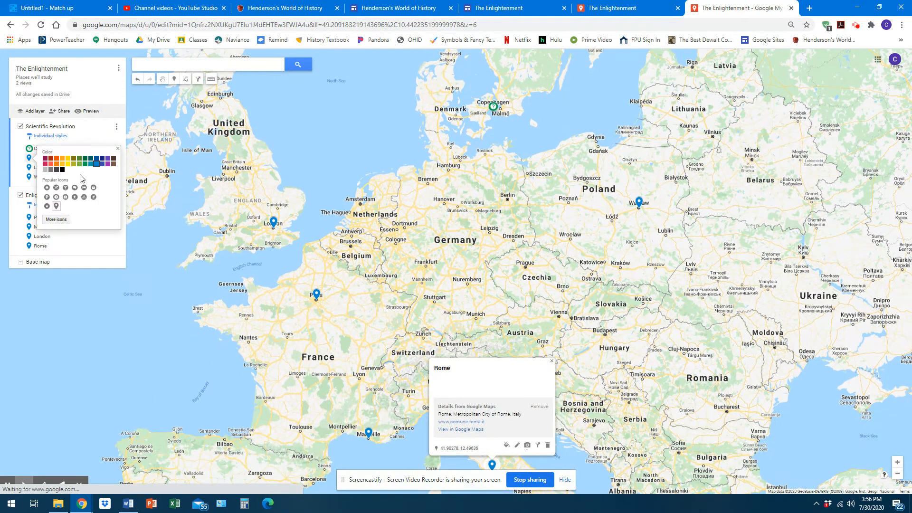
click(85, 163)
click(58, 197)
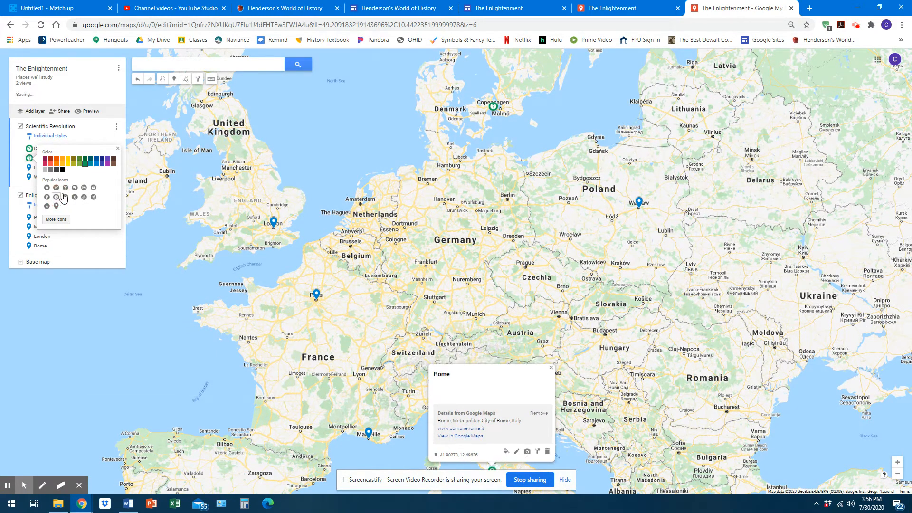
click(118, 148)
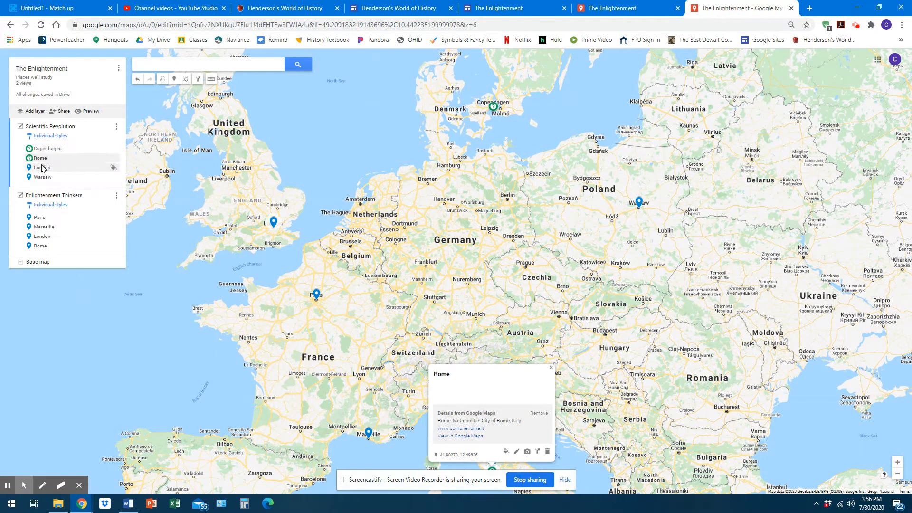
- Restyle the London marker in the Scientific Revolution layer with the green color and matching round icon
click(114, 167)
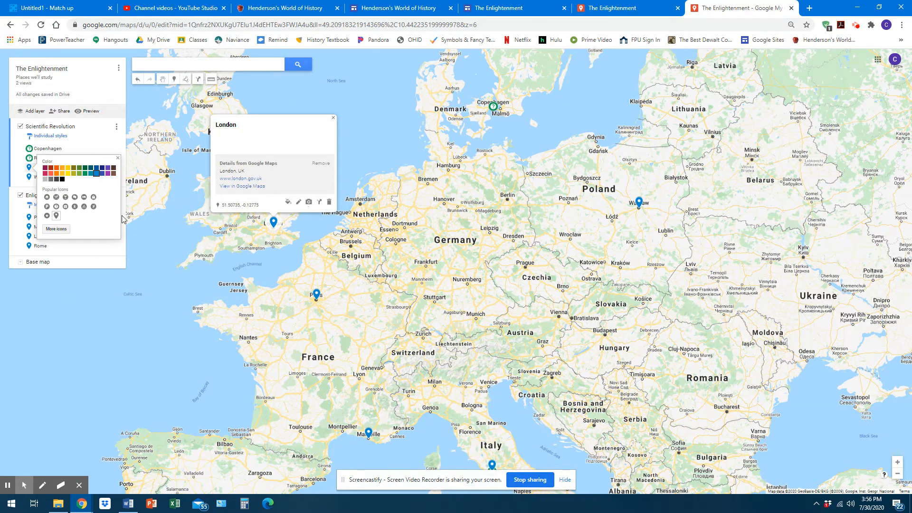
click(89, 175)
click(57, 207)
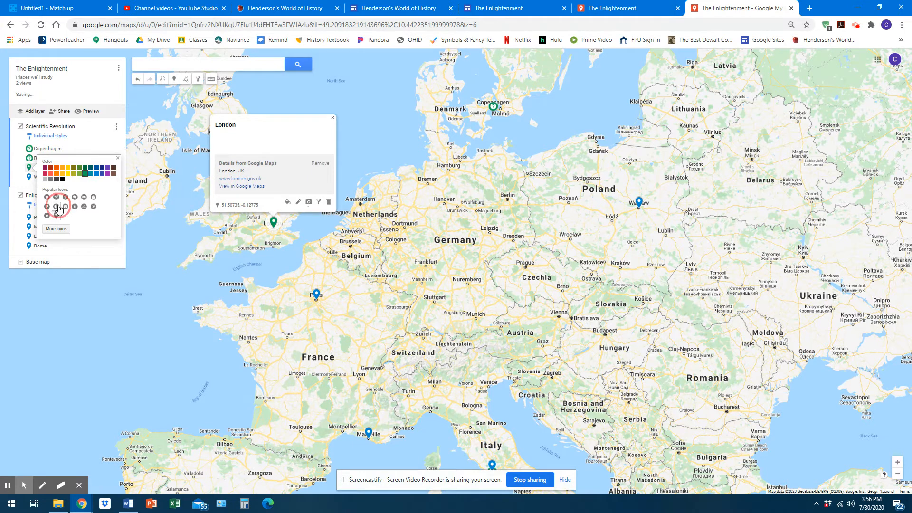
click(118, 158)
- Restyle the Warsaw marker in the Scientific Revolution layer with the green color and matching round icon
click(113, 178)
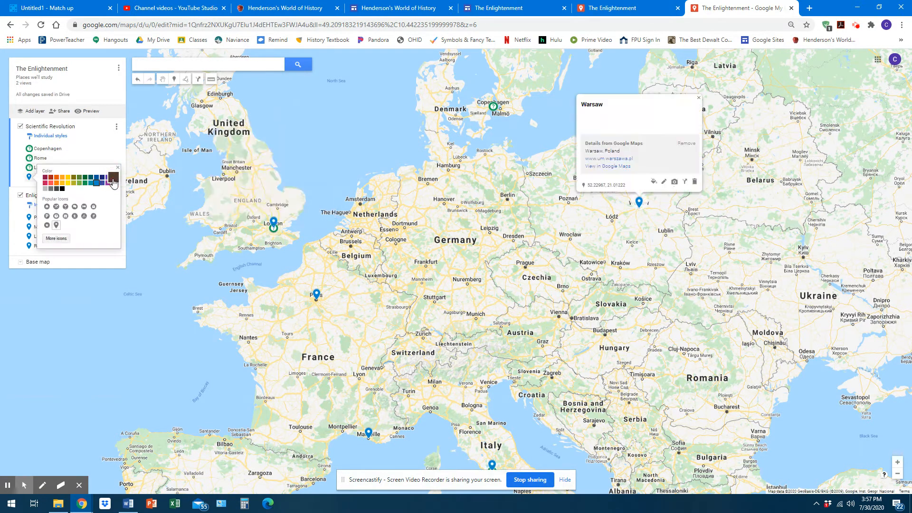
click(81, 187)
click(56, 216)
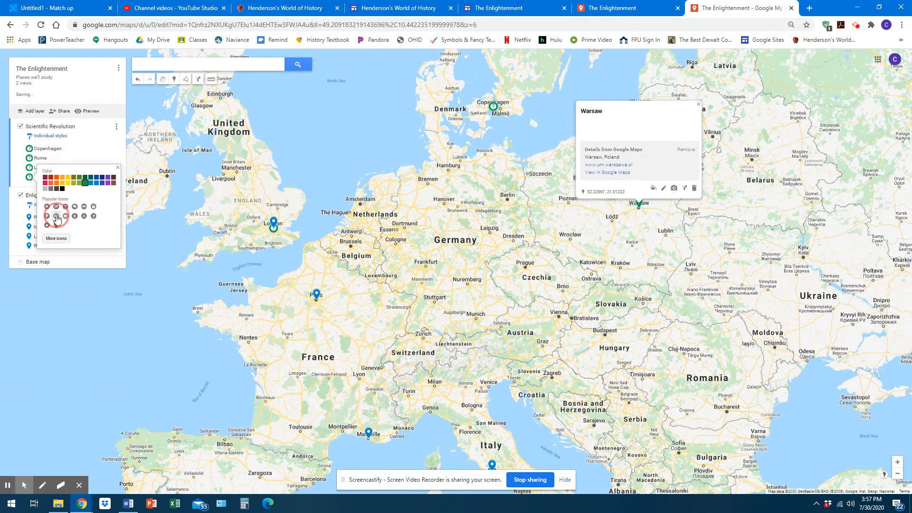
click(118, 167)
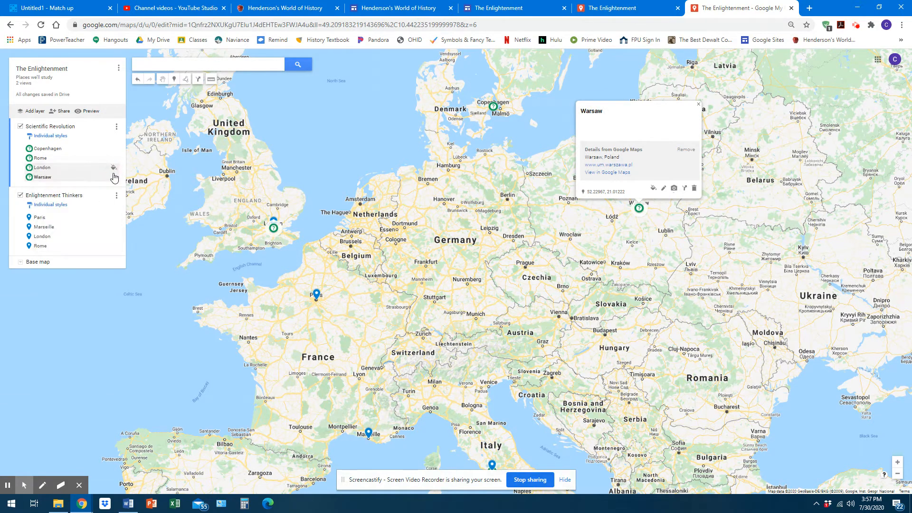
- Preview the restyled map and hide and show each layer in turn to compare the green and blue markers
click(88, 111)
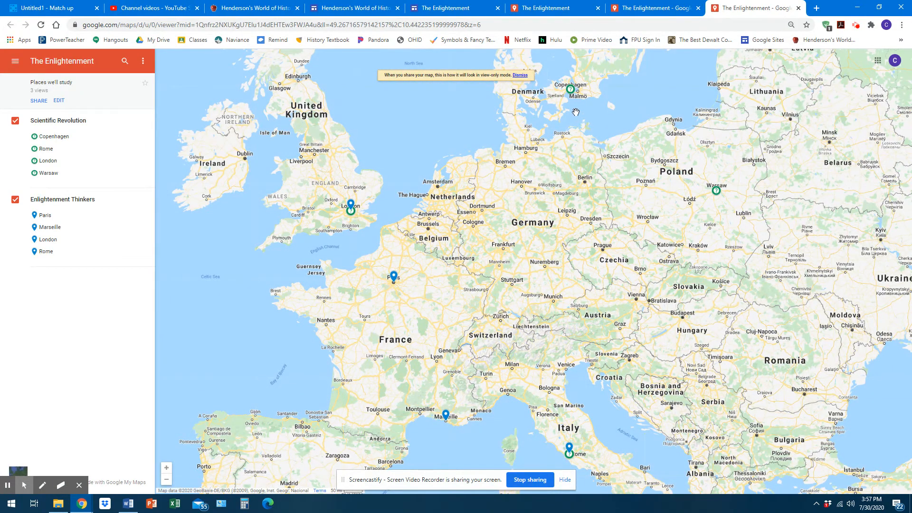
scroll(570, 356, down, 1)
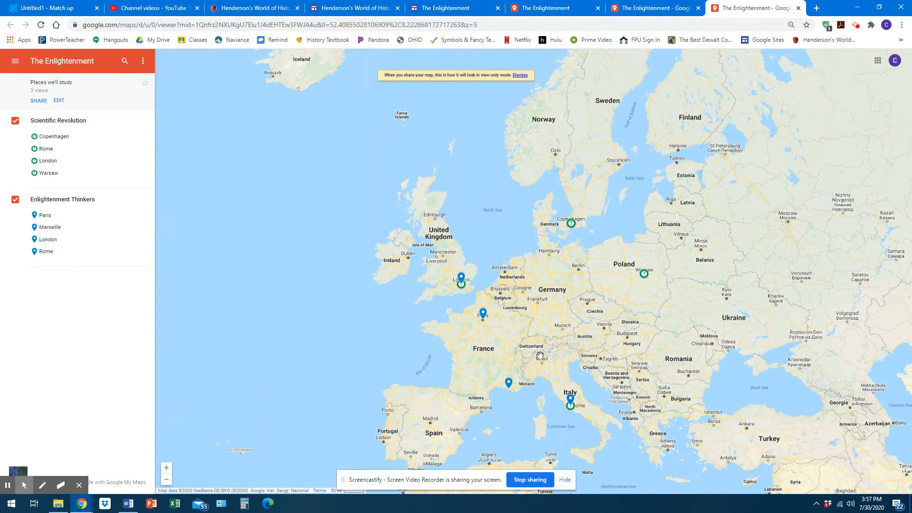
click(15, 123)
click(15, 123)
click(15, 199)
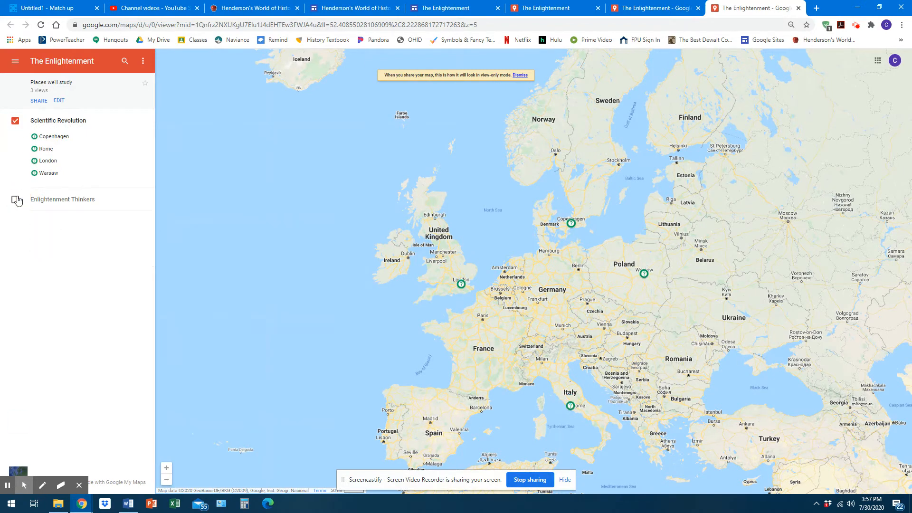
click(16, 200)
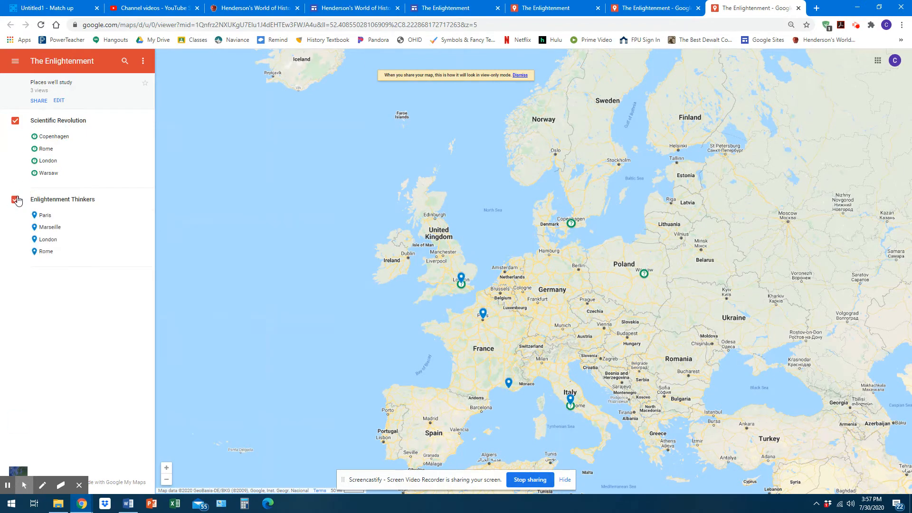
- Return to editing the map and save the description "Tycho Brahe was from Denmark!" on the Copenhagen place
click(58, 101)
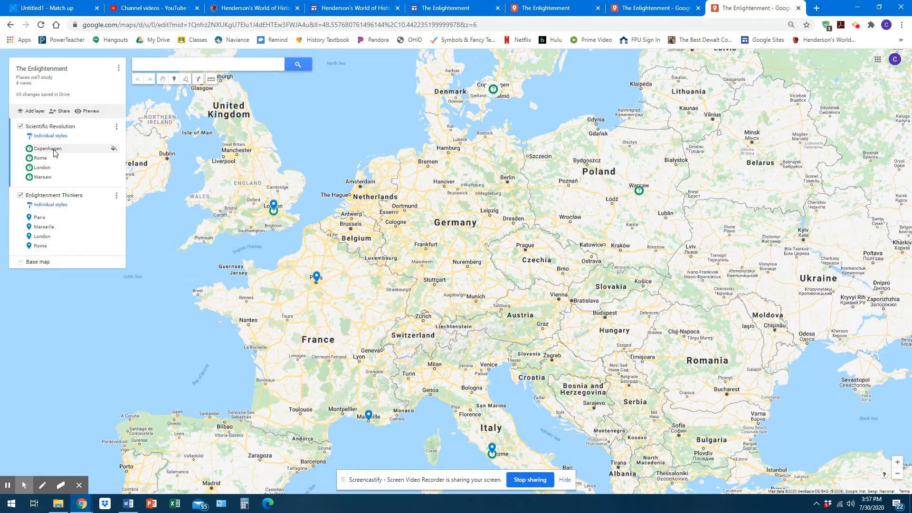
click(78, 152)
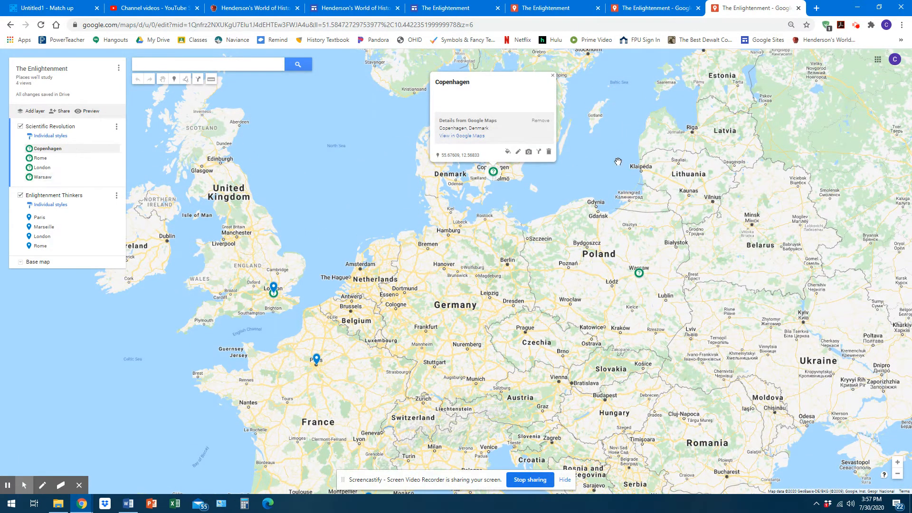
click(507, 151)
click(518, 151)
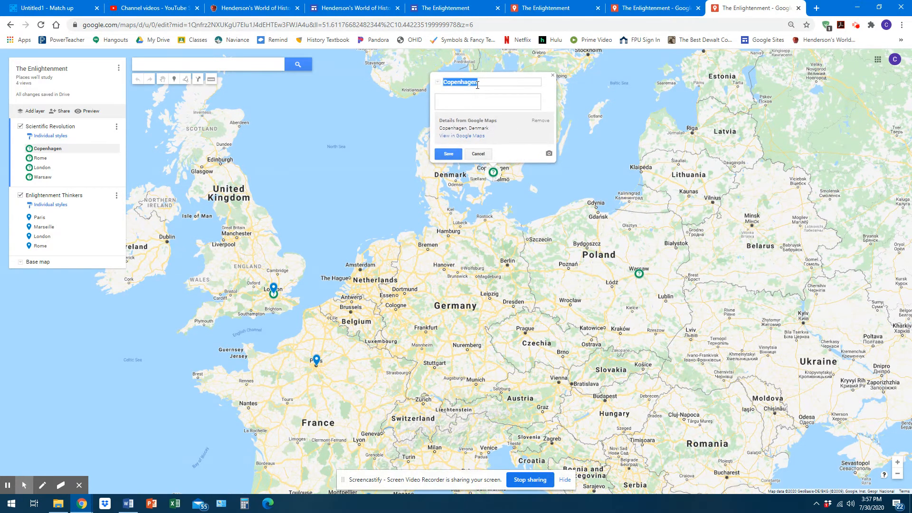
click(465, 99)
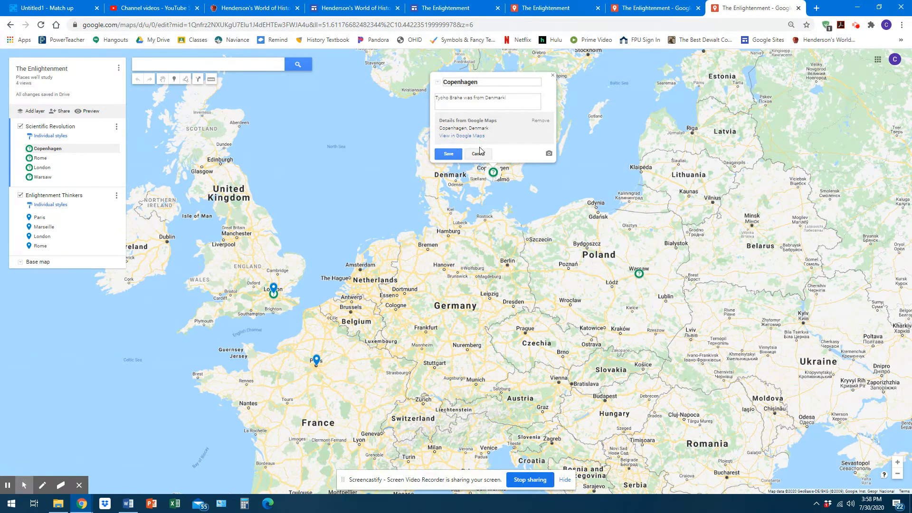
click(447, 154)
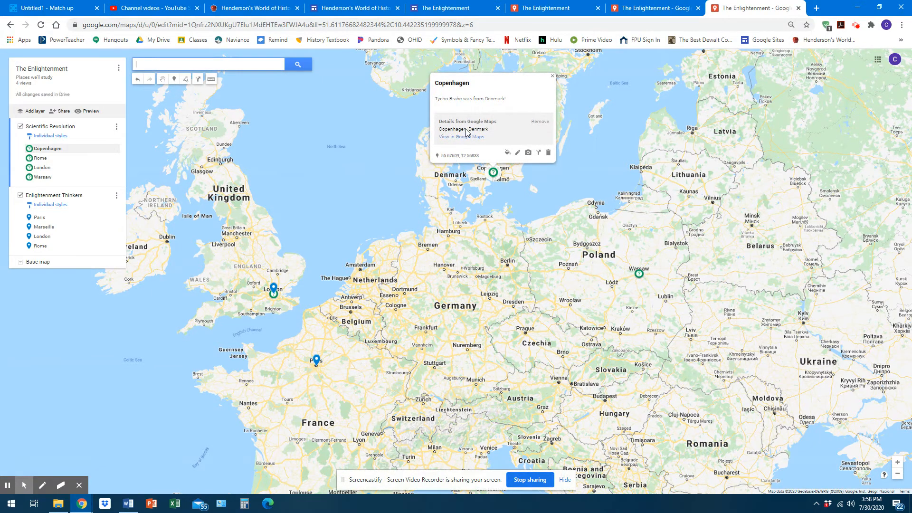
- Add the first portrait from a Google image search for "tycho brahe" to Copenhagen, save it, and remove the place's Google Maps details
click(528, 153)
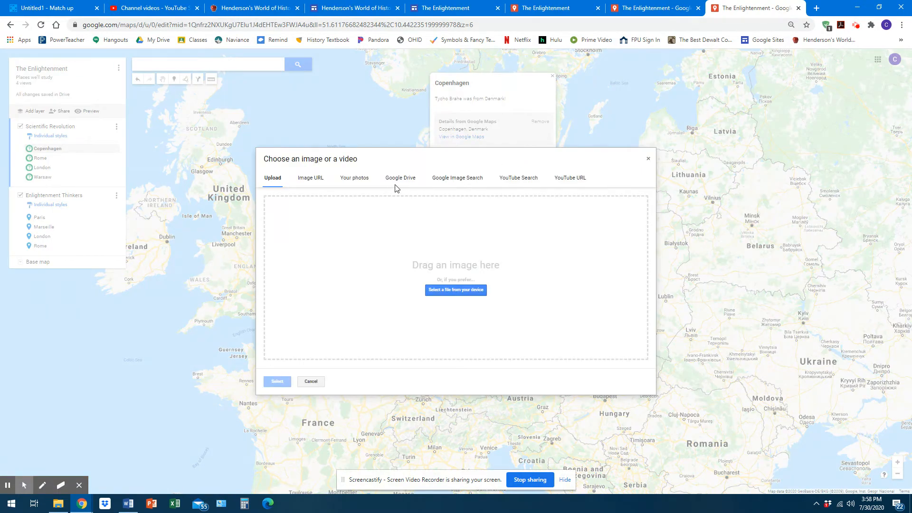
click(460, 181)
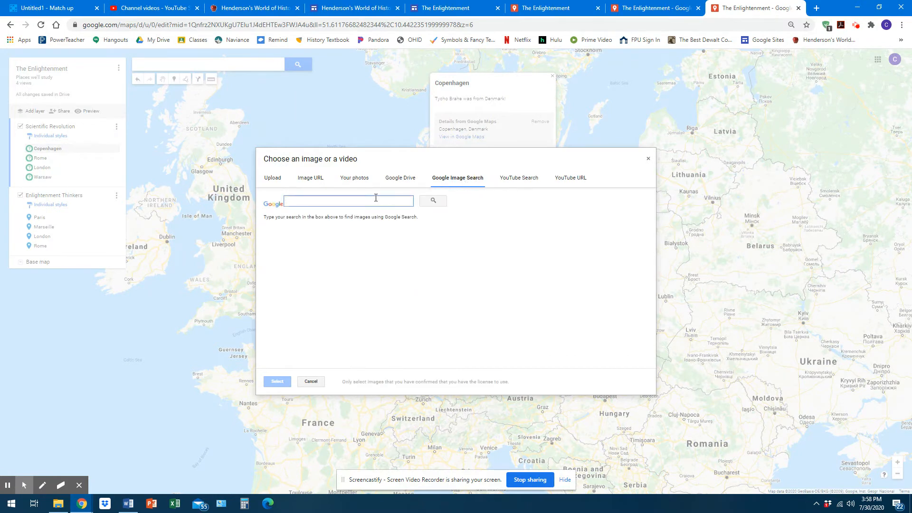
text(tycho brahe)
key(Return)
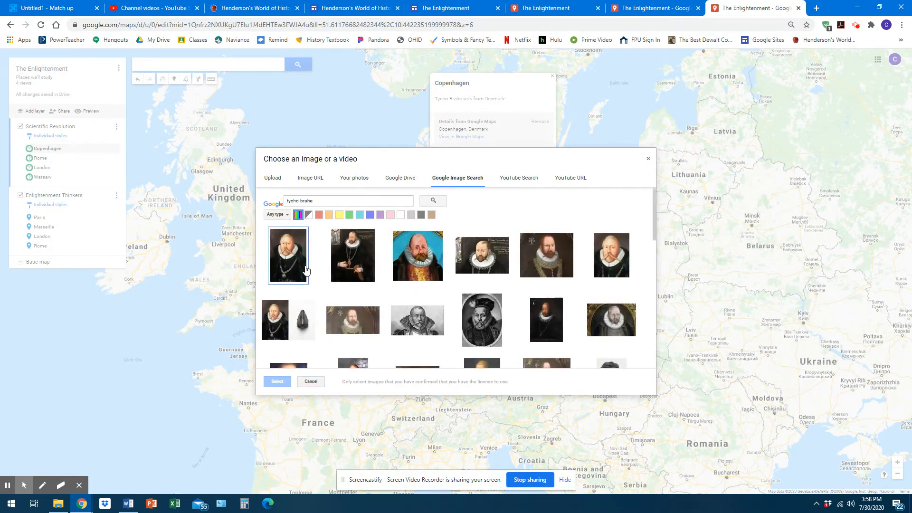
click(304, 269)
click(277, 382)
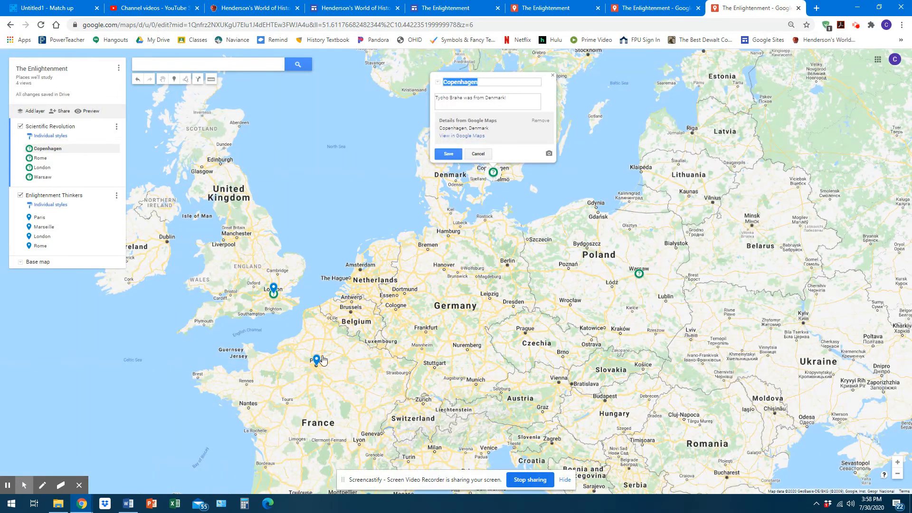
click(449, 155)
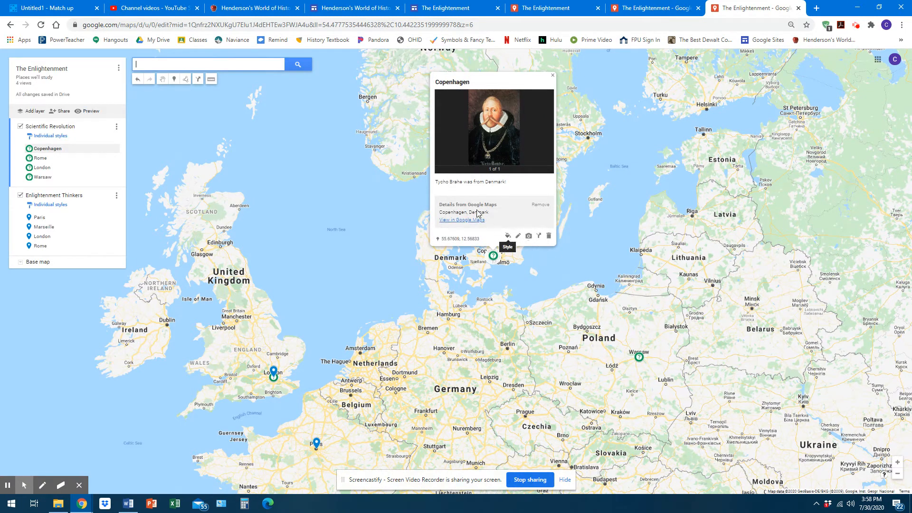
click(540, 205)
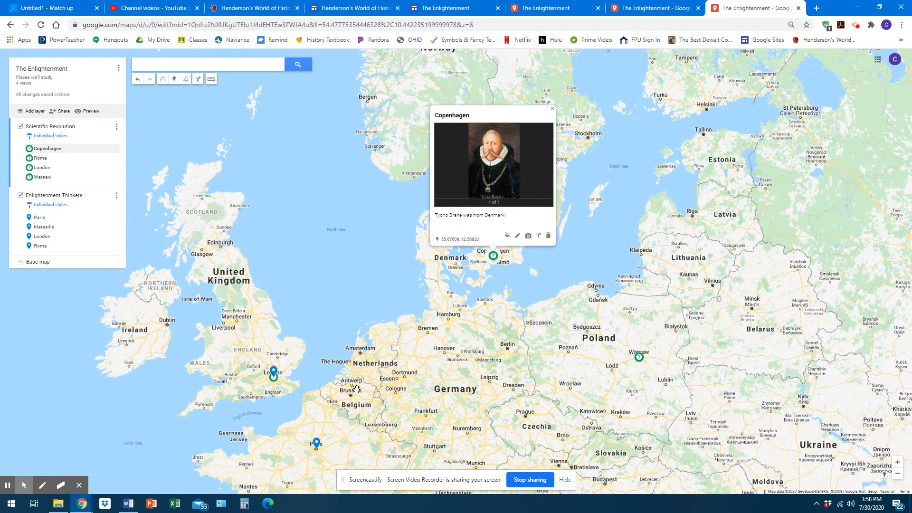
- Preview the map in view-only mode and examine the Copenhagen place's photo and description
click(83, 112)
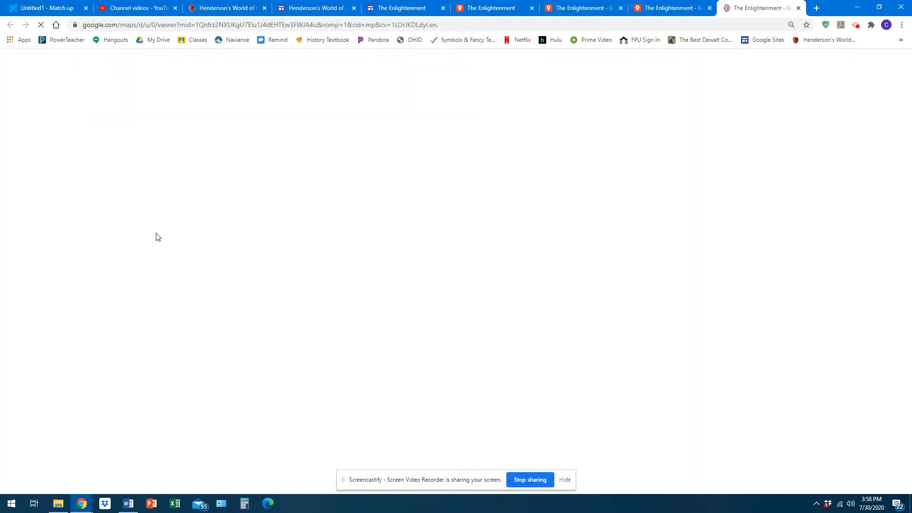
scroll(446, 280, down, 1)
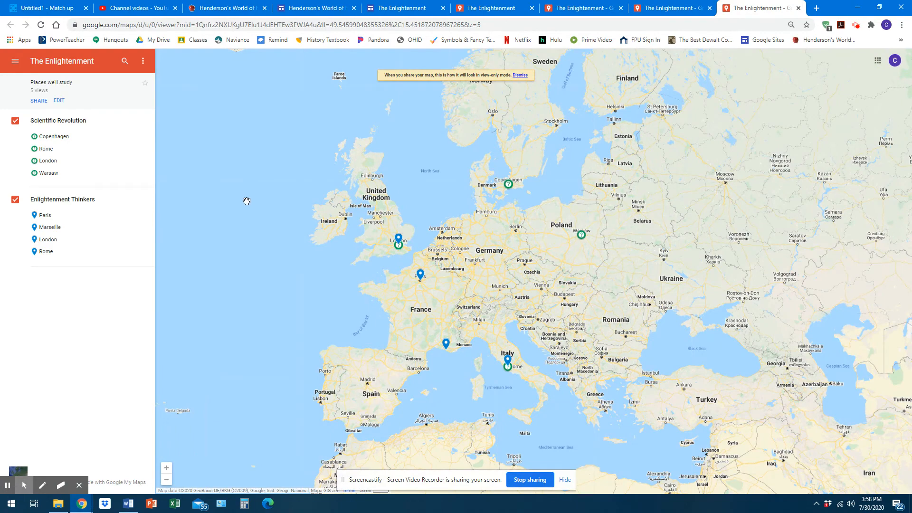
click(47, 138)
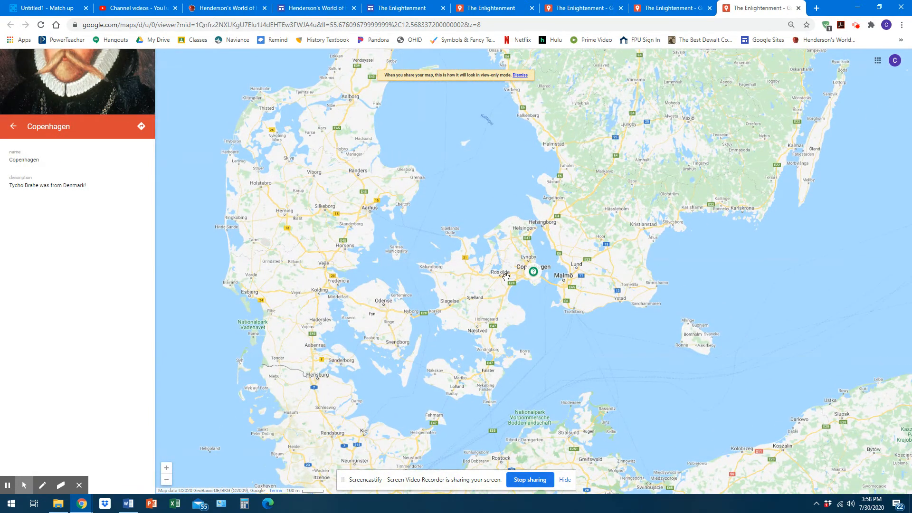
click(533, 274)
click(533, 275)
click(533, 273)
click(13, 127)
- Examine the details of Rome from the Scientific Revolution layer in the preview, then go back to the layer list
drag(543, 358, 368, 76)
drag(460, 342, 536, 85)
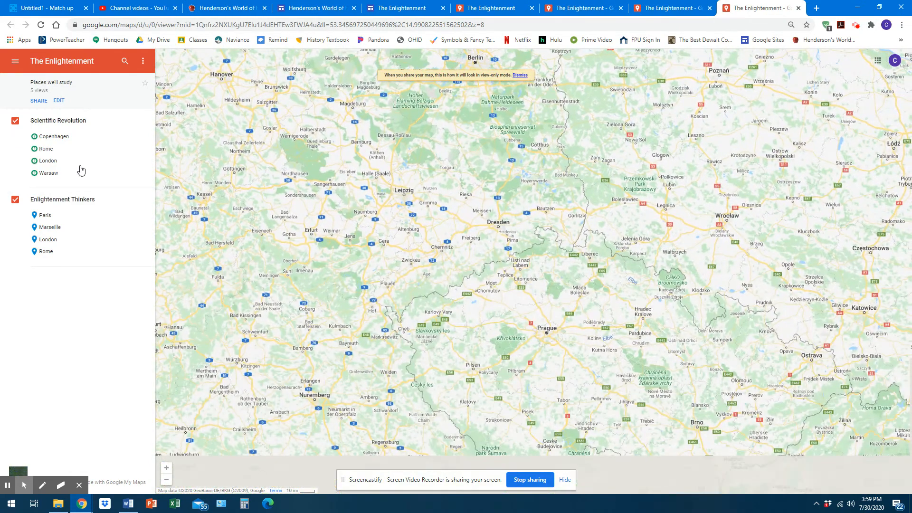
click(46, 148)
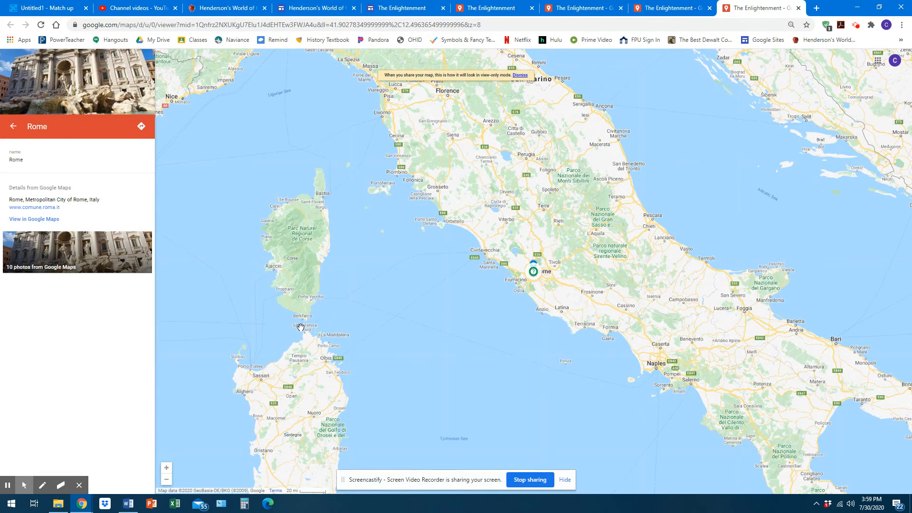
click(13, 125)
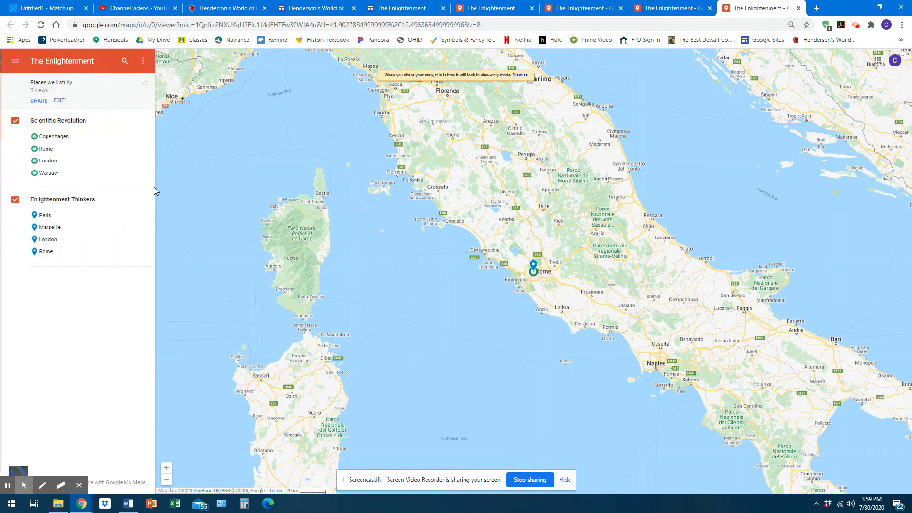
- Return to editing the map and attach the second painting from a Google image search for "galileo trial" to Rome in the Scientific Revolution layer
click(58, 101)
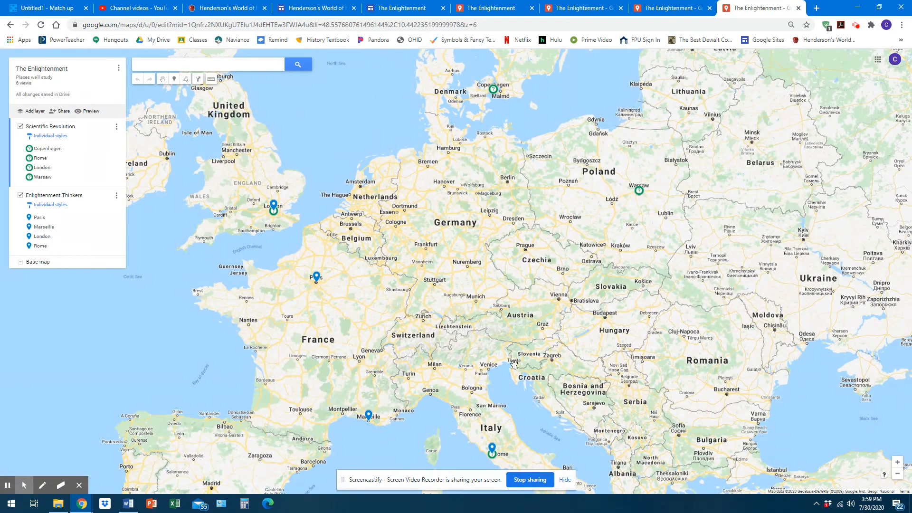
drag(563, 419, 539, 289)
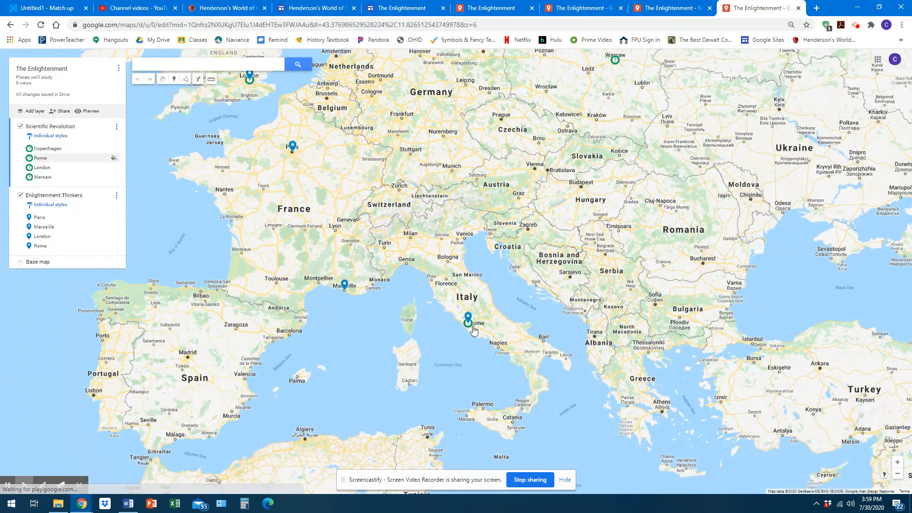
click(49, 158)
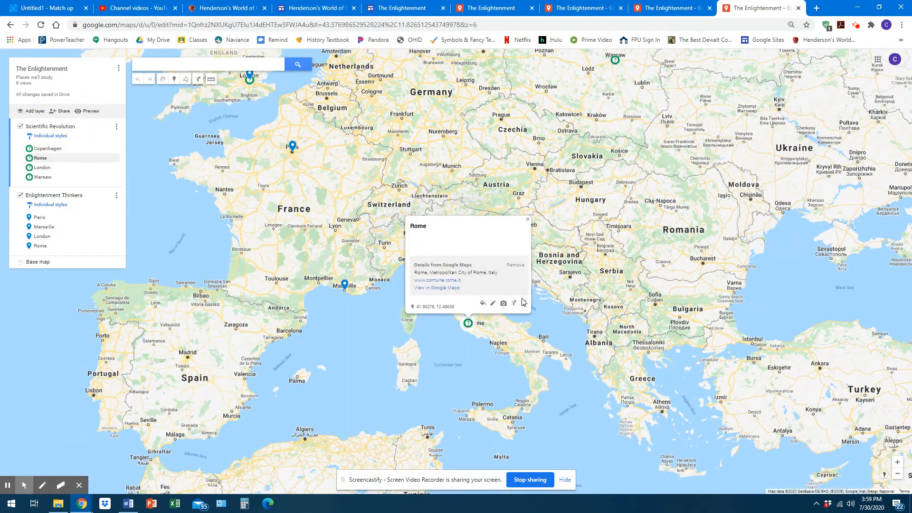
click(503, 304)
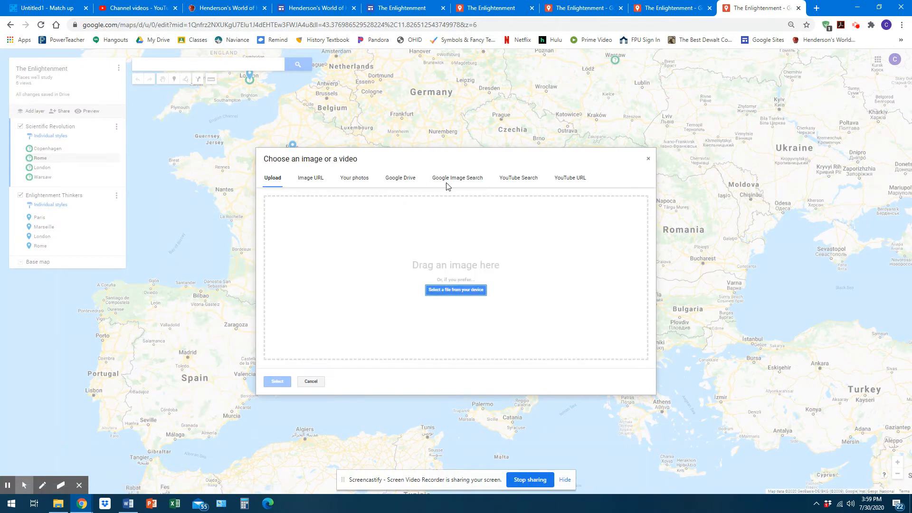
click(446, 183)
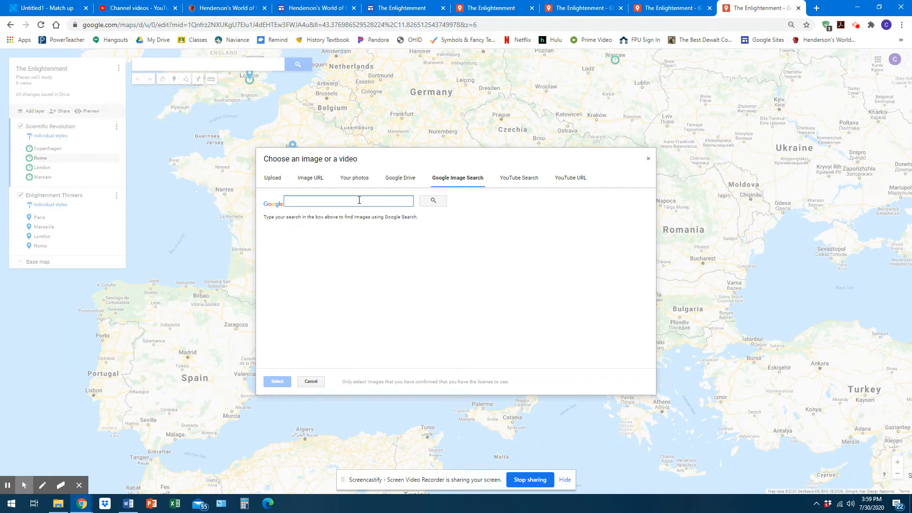
text(galileo trial)
key(Return)
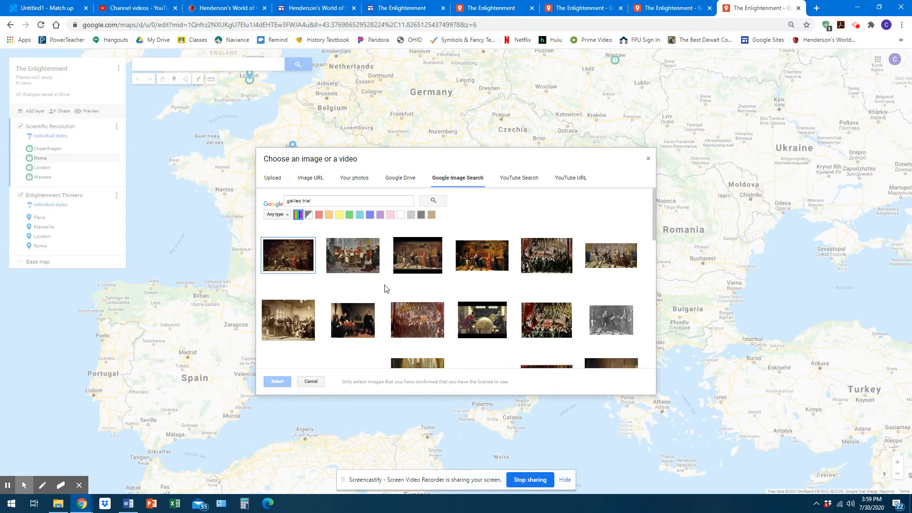
click(351, 271)
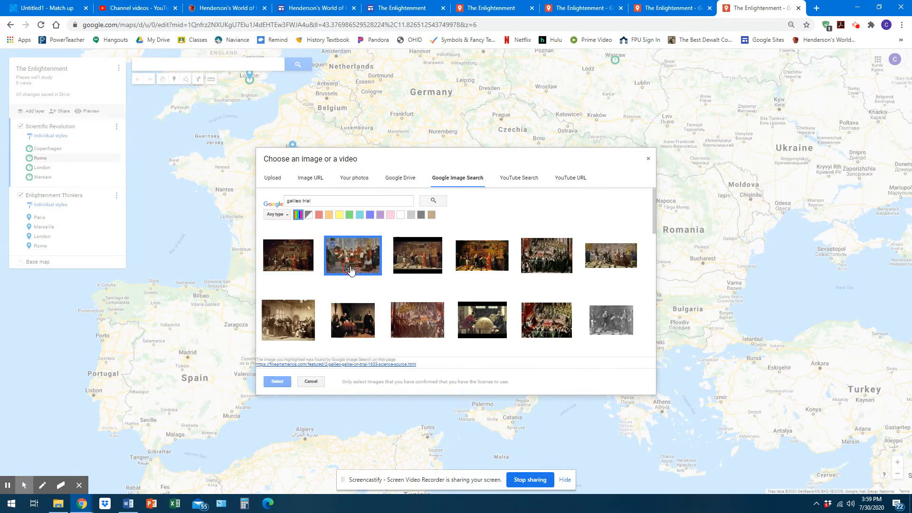
click(277, 382)
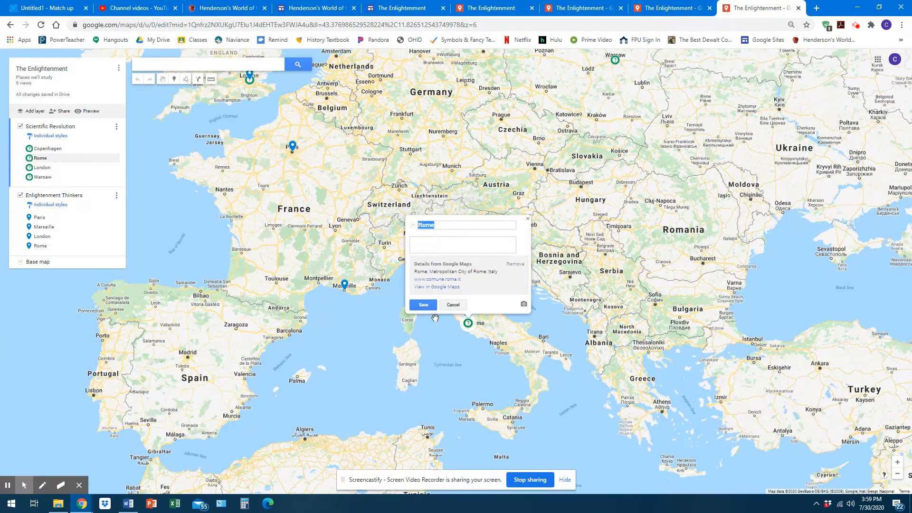
- Remove Rome's Google Maps details and save the description "Galileo on Trial" on the place
click(517, 267)
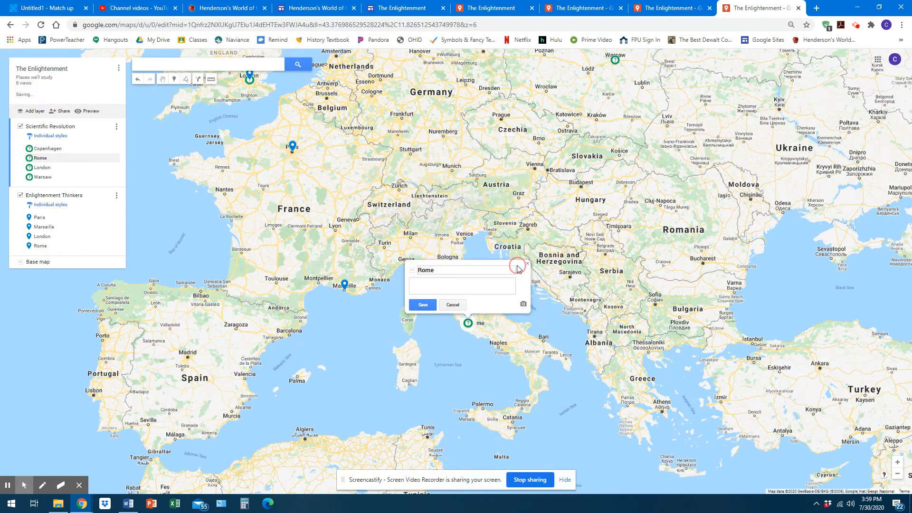
click(482, 285)
click(426, 307)
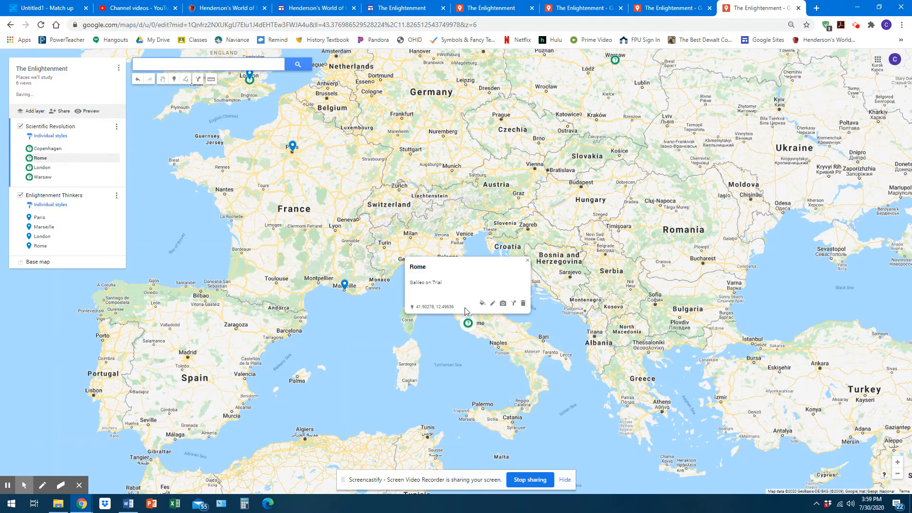
- Attach the second "galileo trial" painting to Rome again and save the place
click(503, 303)
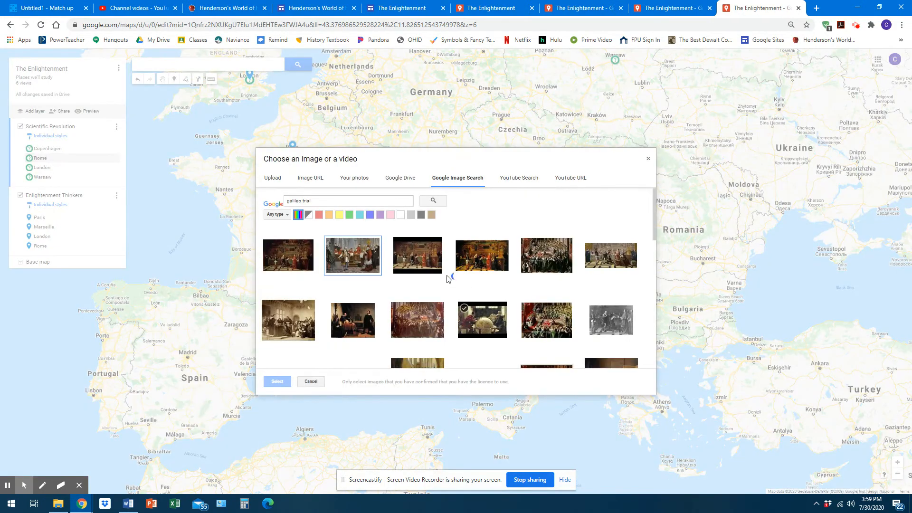
click(277, 381)
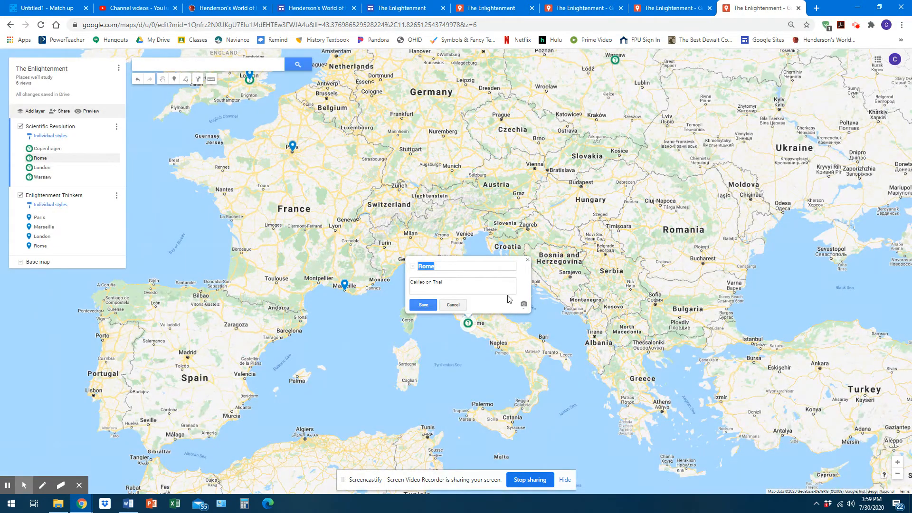
click(420, 307)
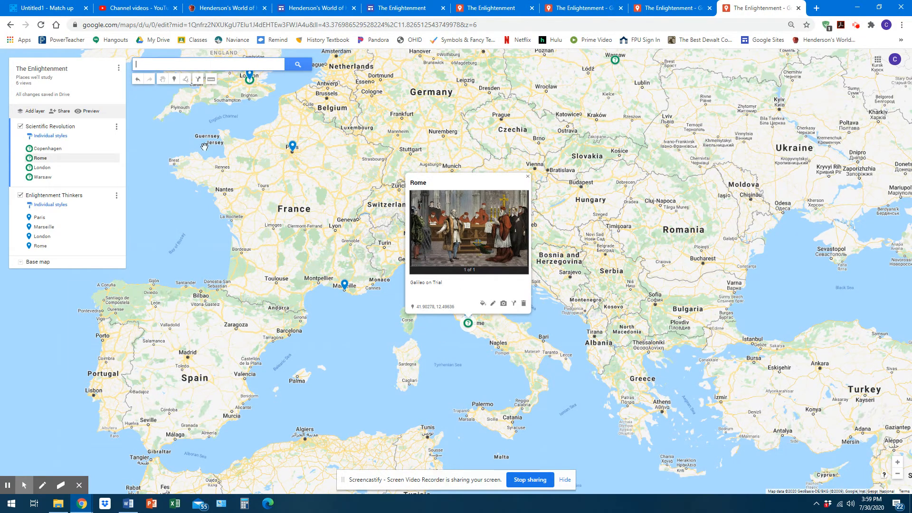
- Attach the first picture from a Google image search for "newton and apple" to London in the Scientific Revolution layer
scroll(261, 336, up, 1)
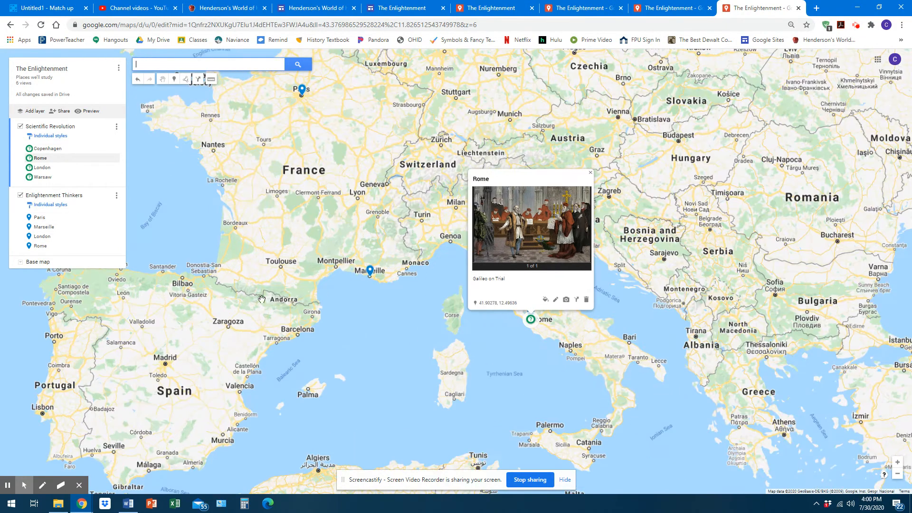
drag(248, 223, 364, 449)
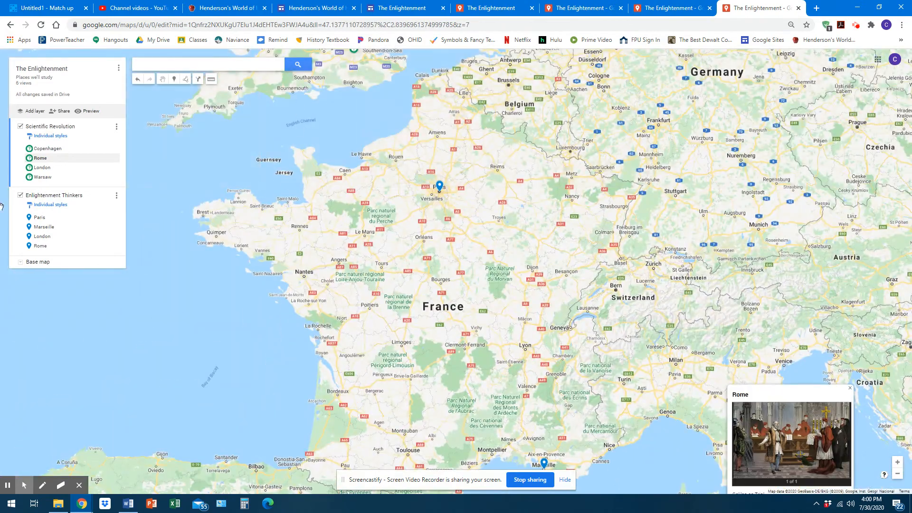
click(46, 168)
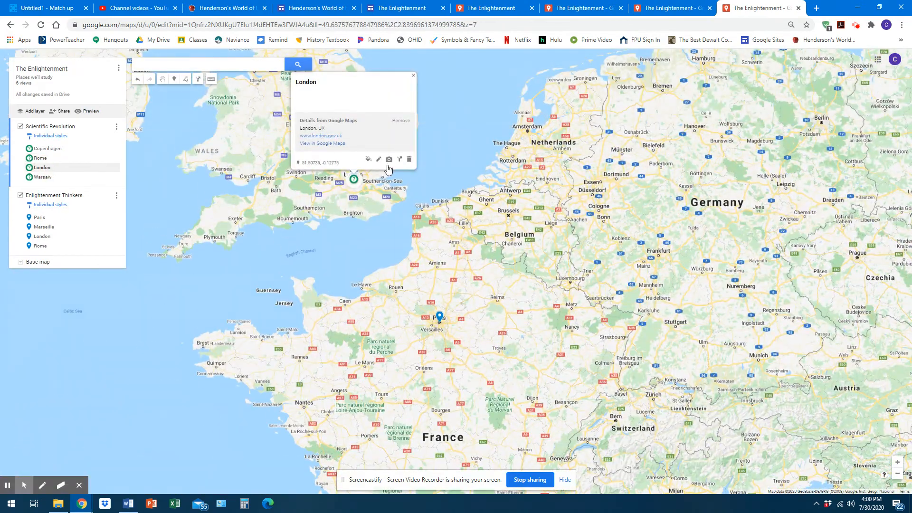
click(391, 163)
drag(397, 199, 264, 199)
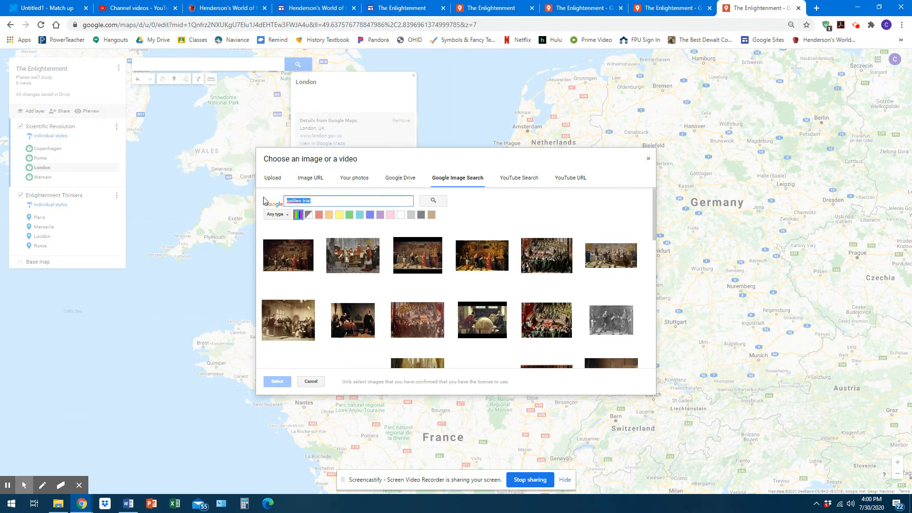
text(newton and apple)
key(Return)
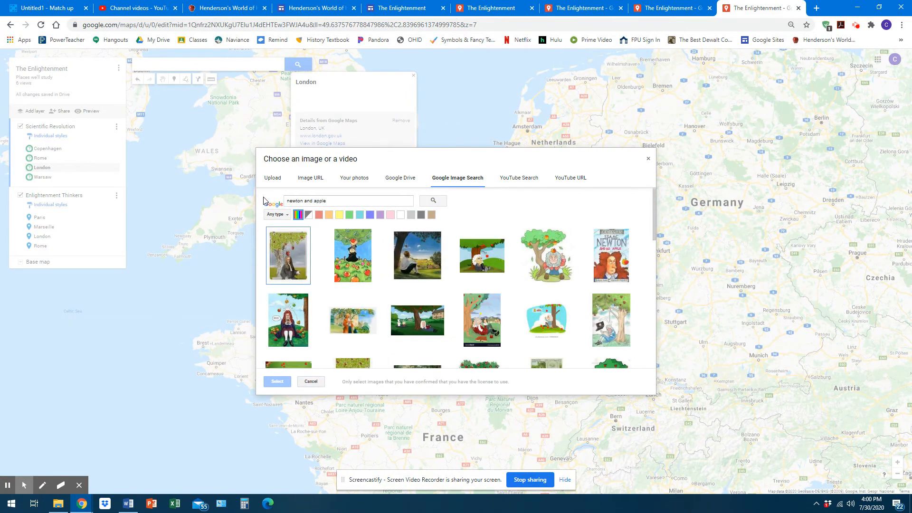
click(288, 262)
click(277, 382)
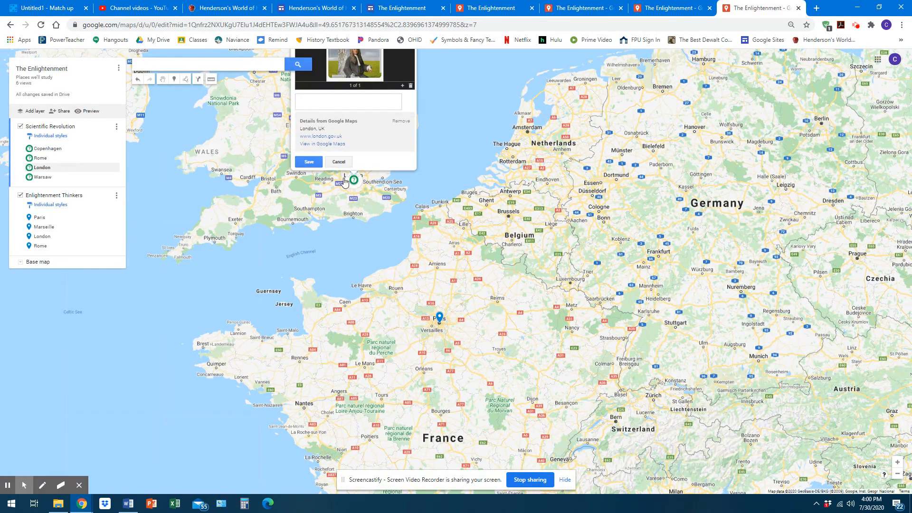
- Remove London's Google Maps details, and attach the first "newton and apple" picture again and save the place
click(405, 123)
click(309, 161)
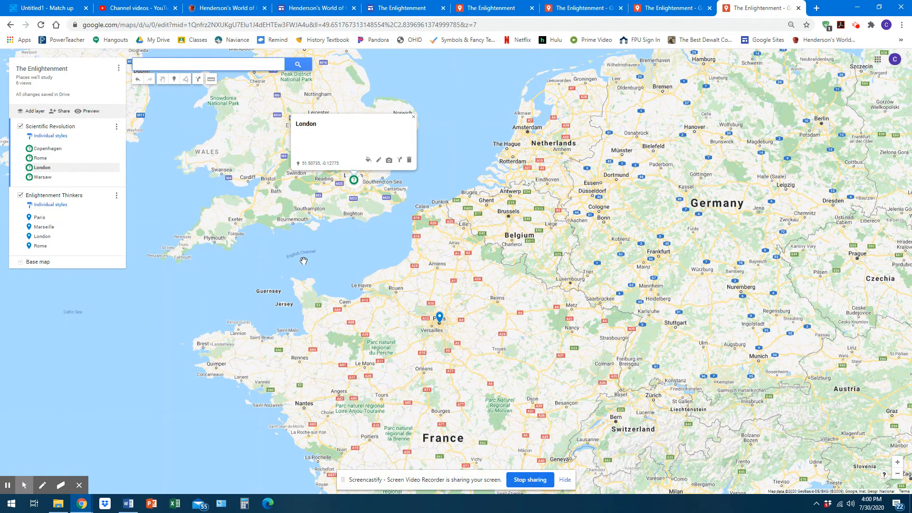
click(388, 160)
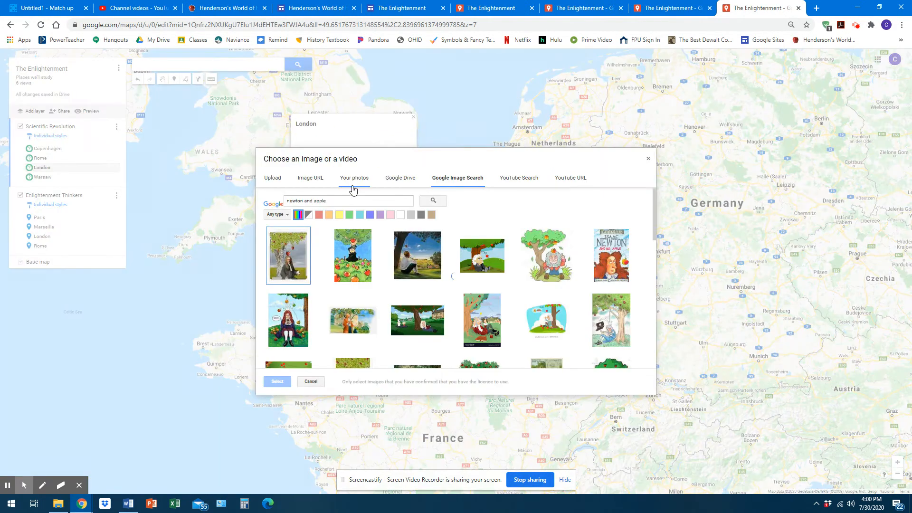
click(300, 263)
click(277, 381)
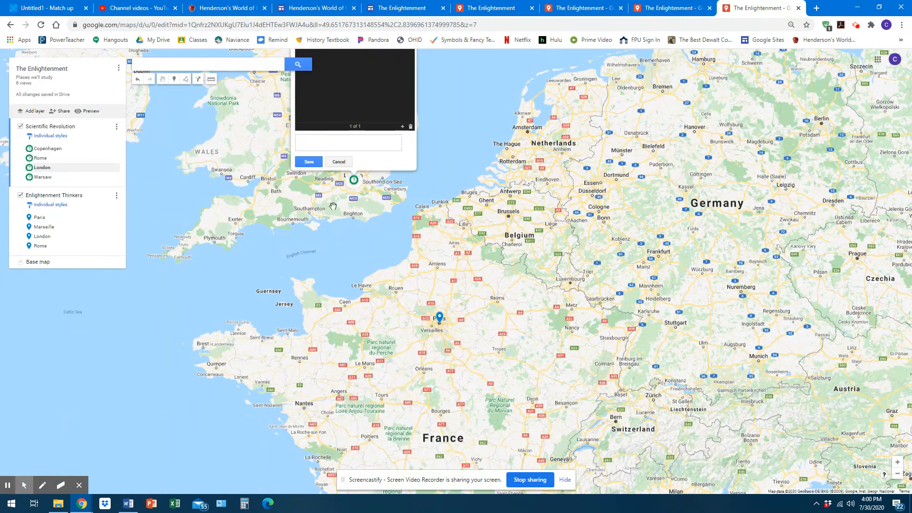
click(309, 162)
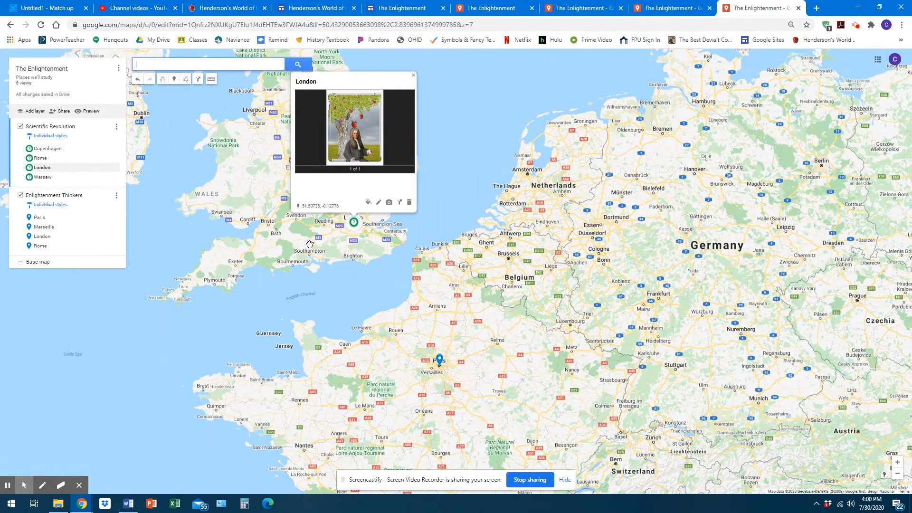
- Attach the first portrait from a Google image search for "copernicus" to Warsaw in the Scientific Revolution layer and save the place
click(45, 177)
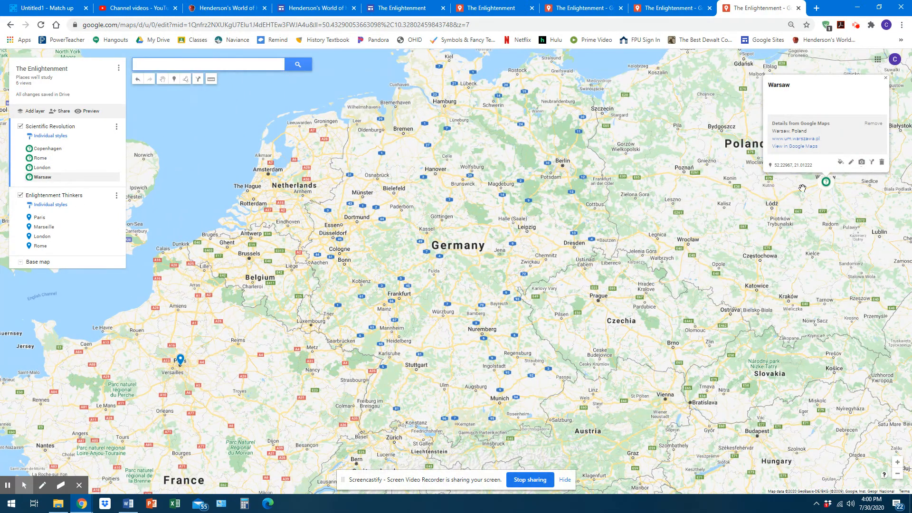
click(861, 161)
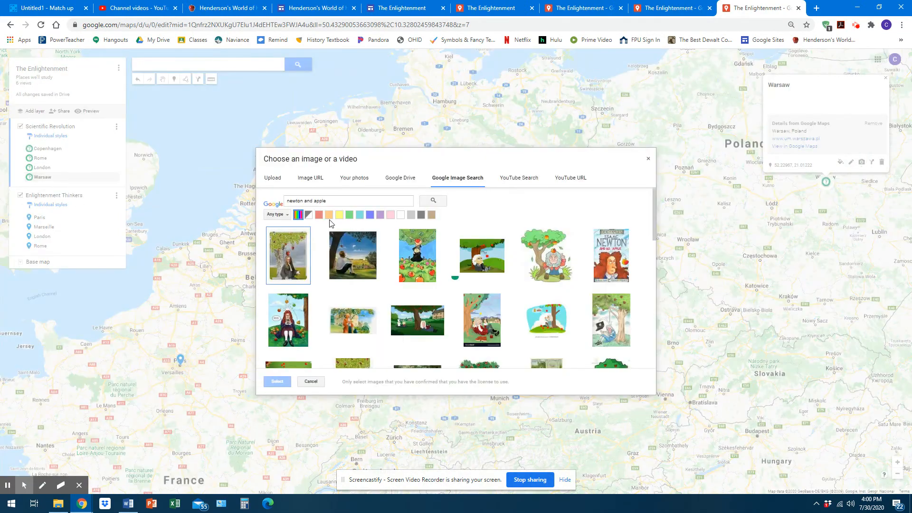
drag(339, 197, 282, 204)
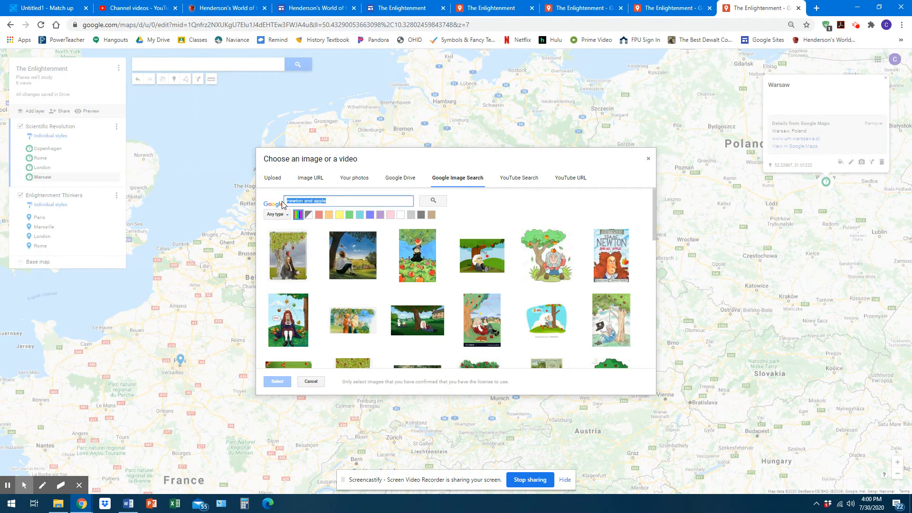
text(coperni)
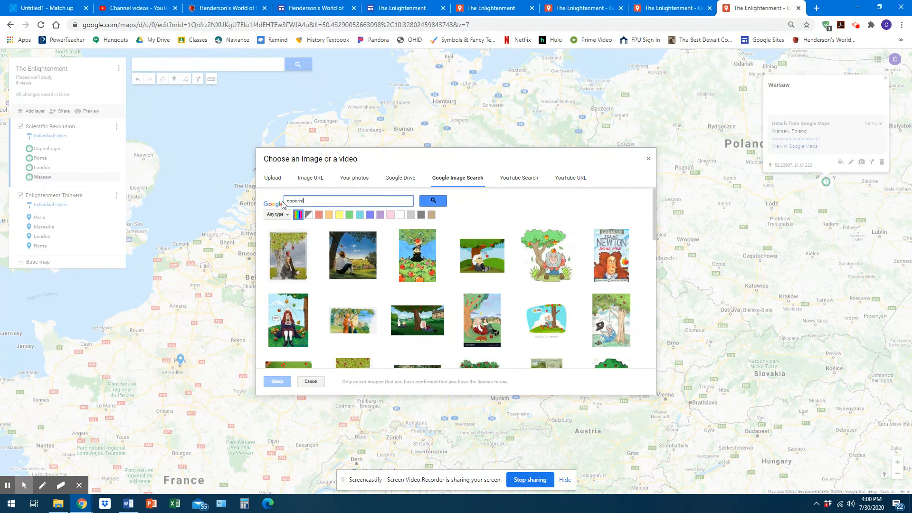
text(cus)
key(Return)
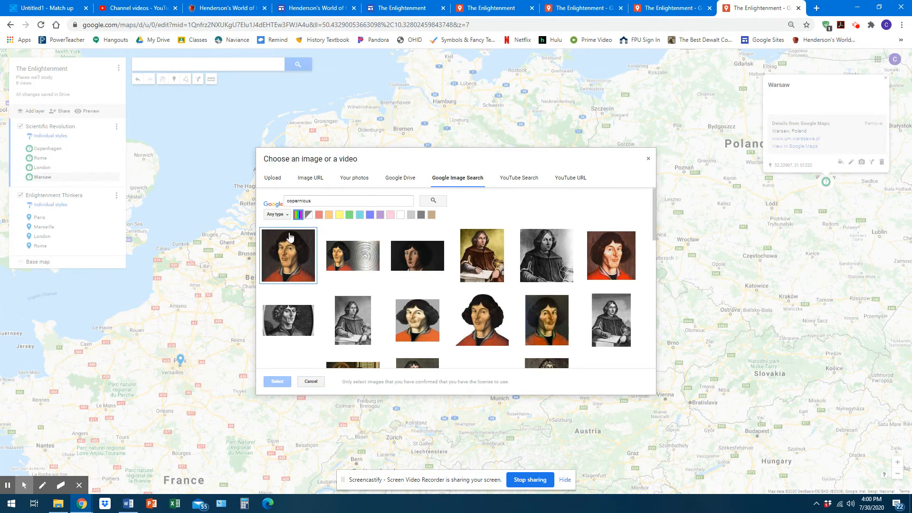
click(291, 254)
click(277, 382)
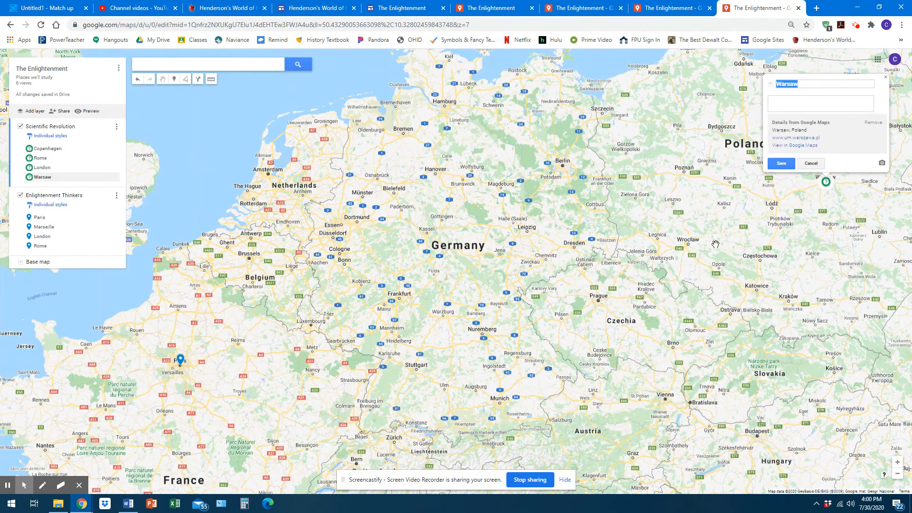
click(780, 166)
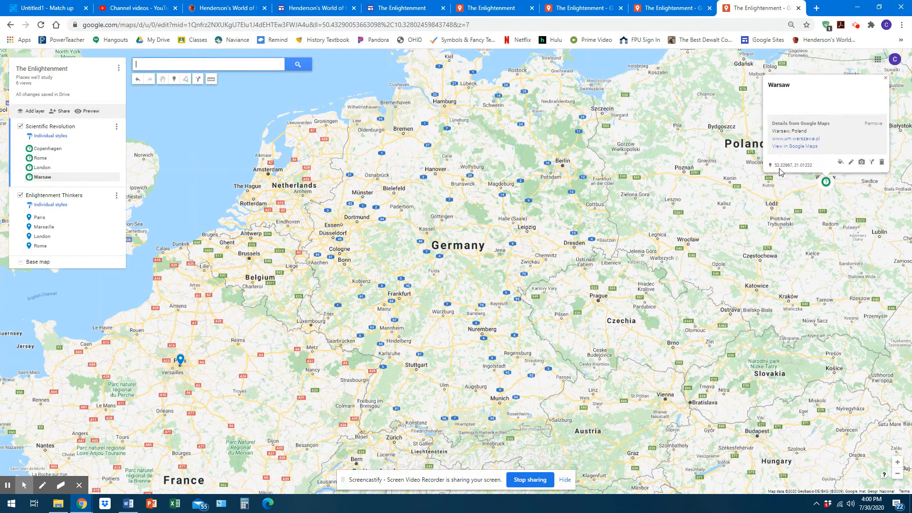
- Try again to attach the first "copernicus" portrait to Warsaw
click(862, 163)
click(271, 261)
click(275, 382)
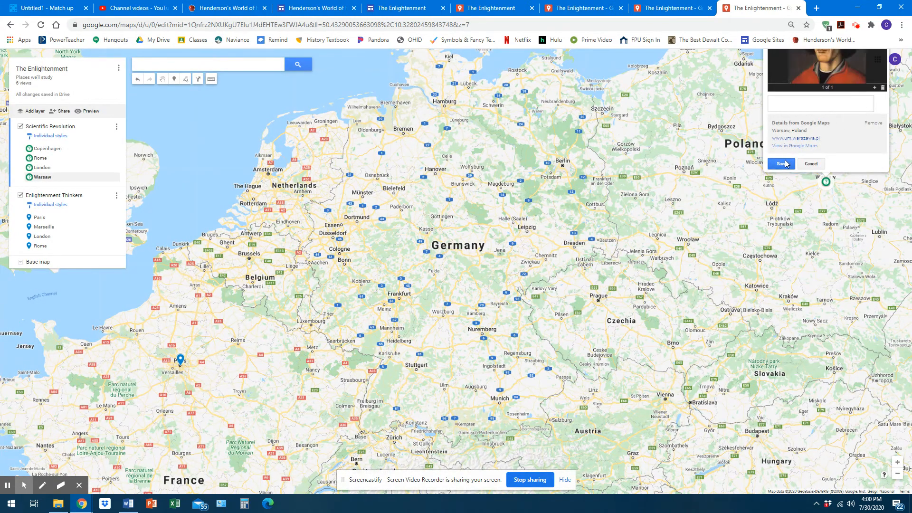
- Remove Warsaw's Google Maps details, and attach the first "copernicus" portrait once more and save the place
click(877, 123)
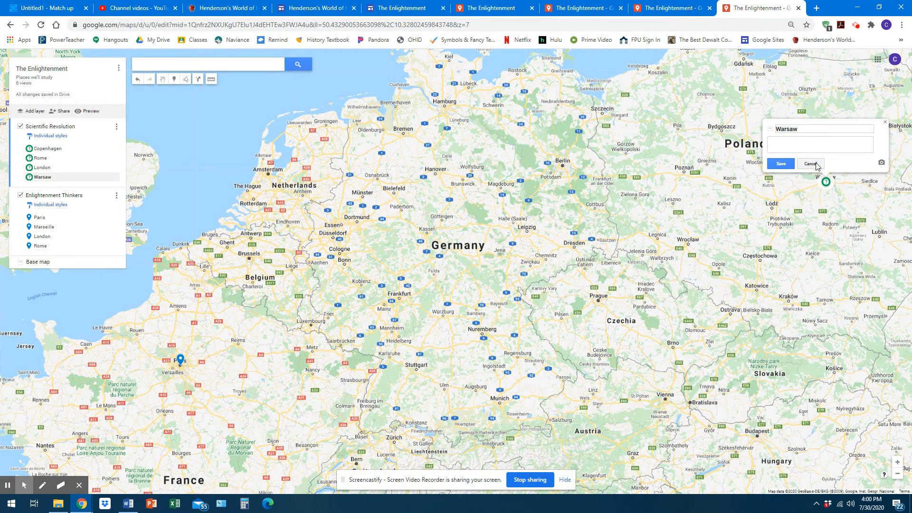
click(881, 163)
click(292, 254)
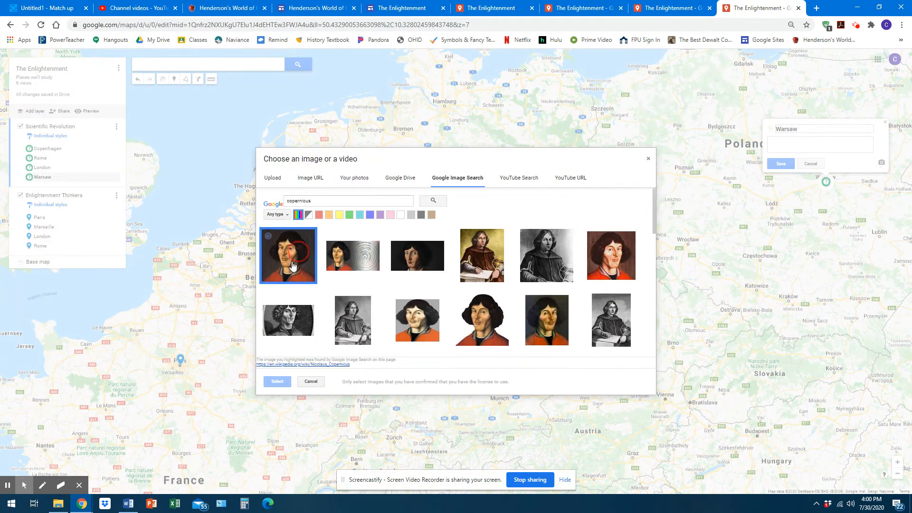
click(277, 381)
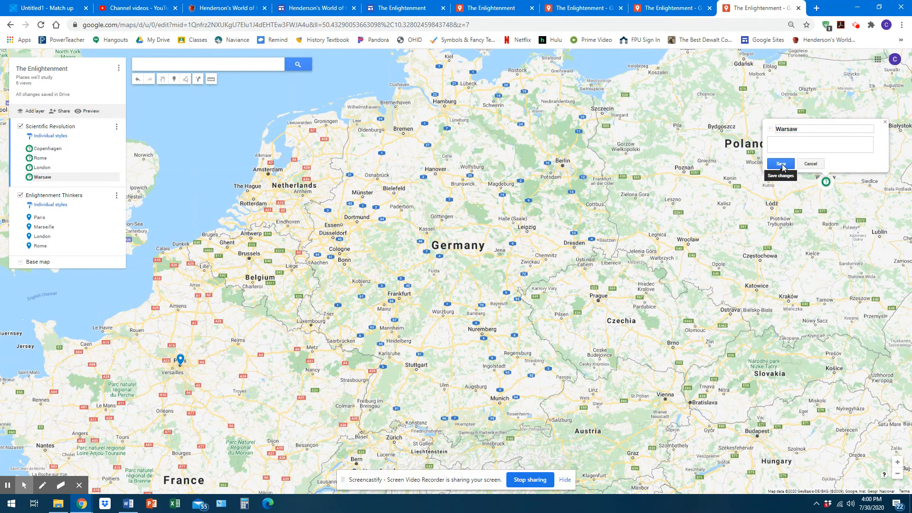
click(781, 164)
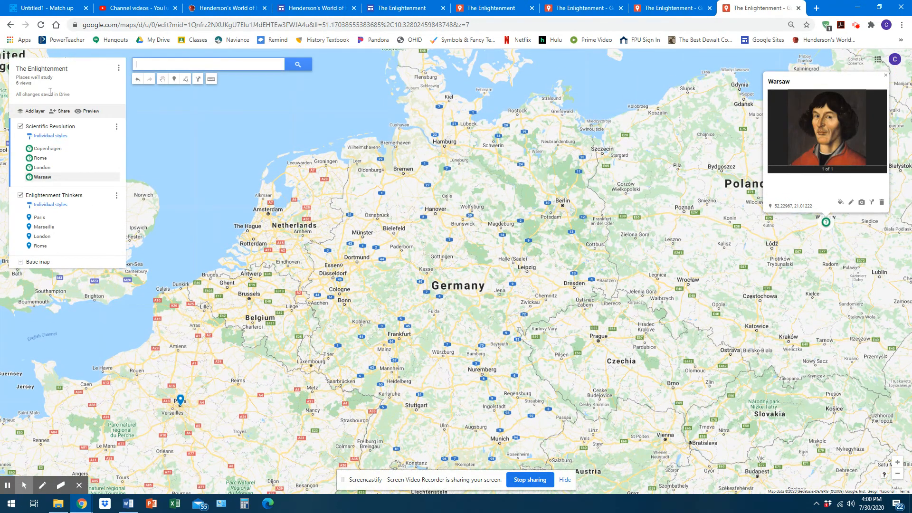
- Preview the map, view the Copenhagen, Rome, London and Warsaw details in the Scientific Revolution layer, and return to editing
click(90, 111)
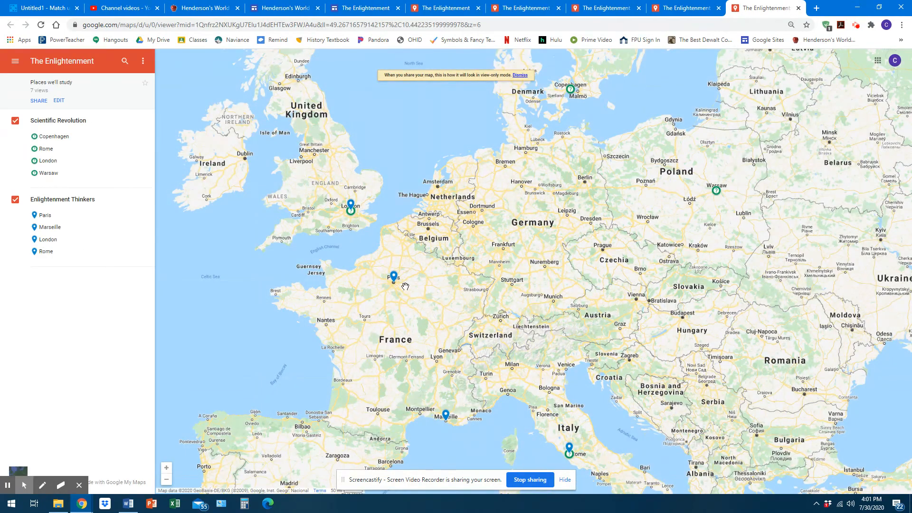
click(44, 138)
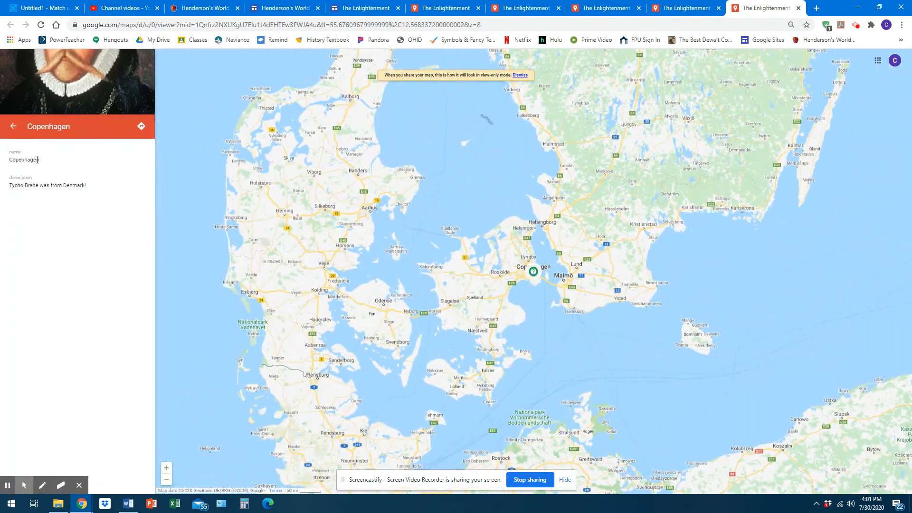
click(7, 129)
click(46, 153)
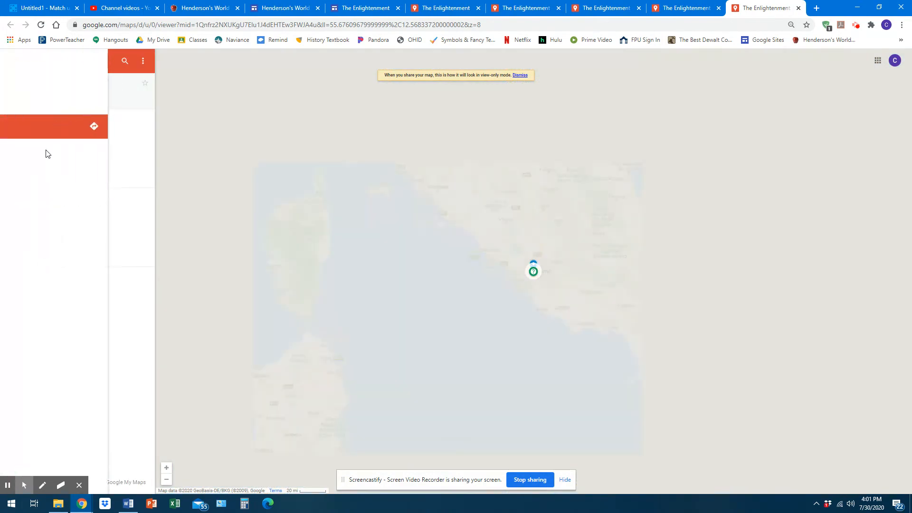
click(14, 127)
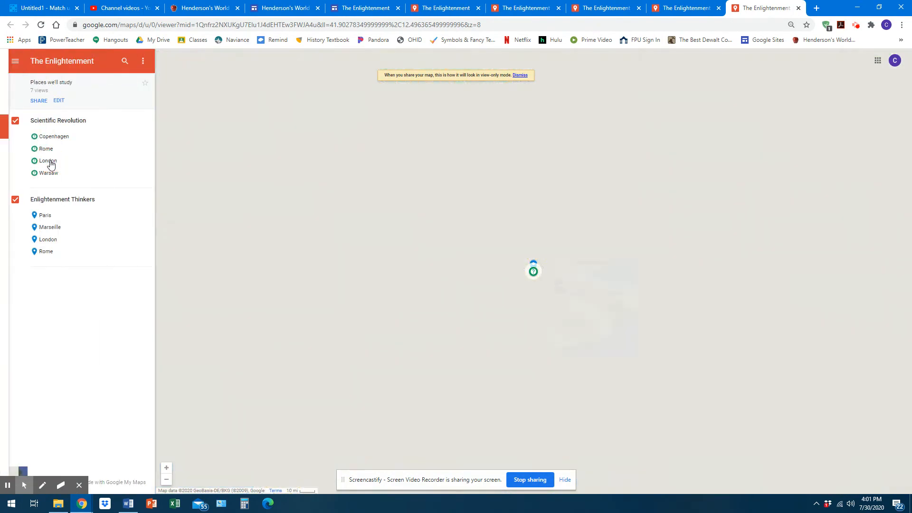
click(50, 162)
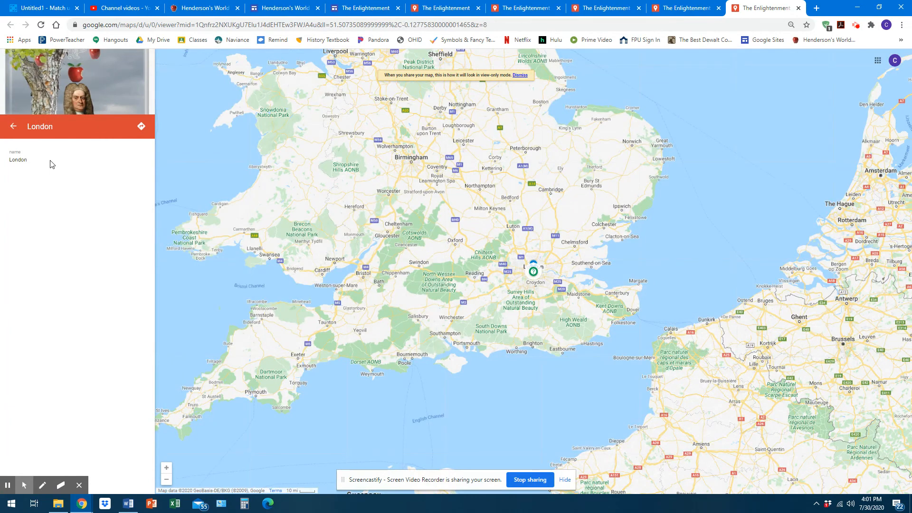
click(14, 126)
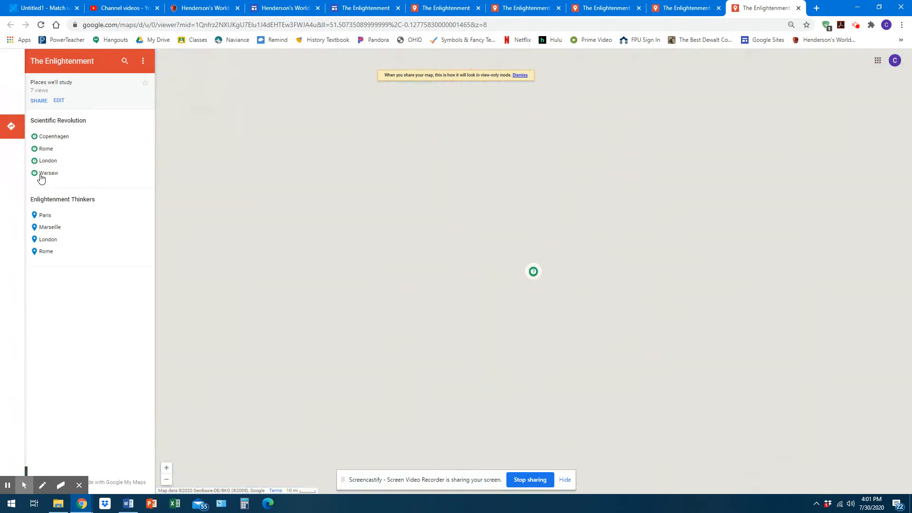
click(47, 173)
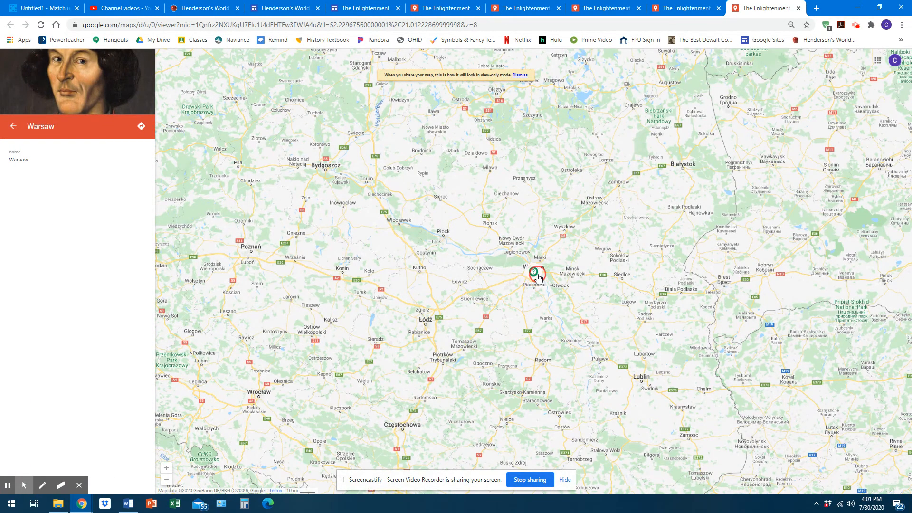
click(10, 127)
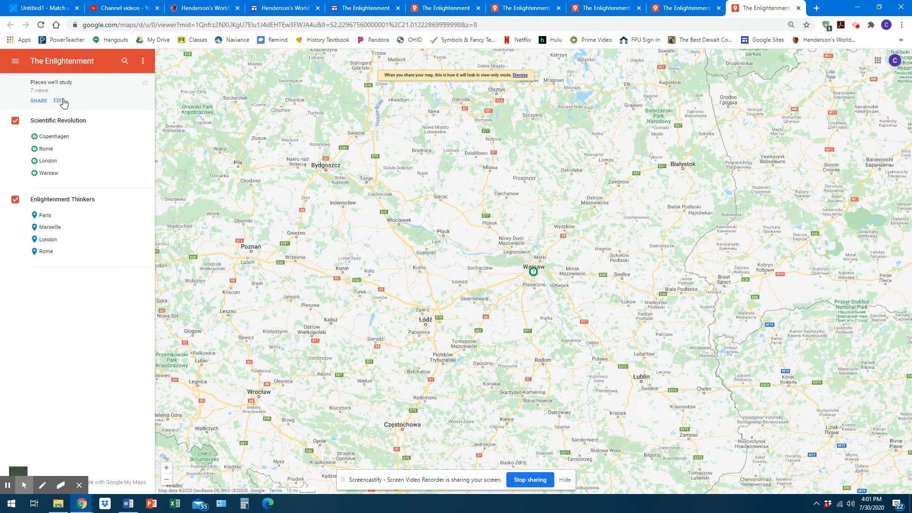
click(62, 101)
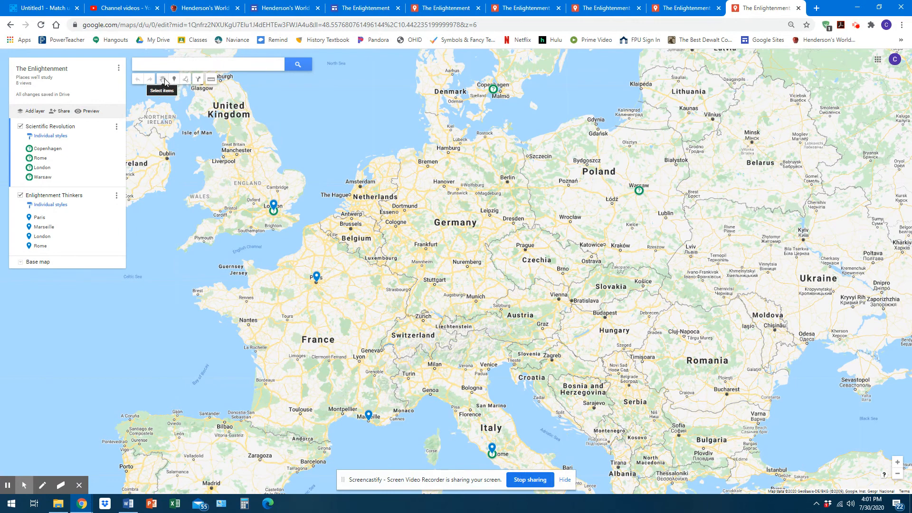
- Measure the distance from London through Paris to Marseille, and clear the measurement line
click(211, 79)
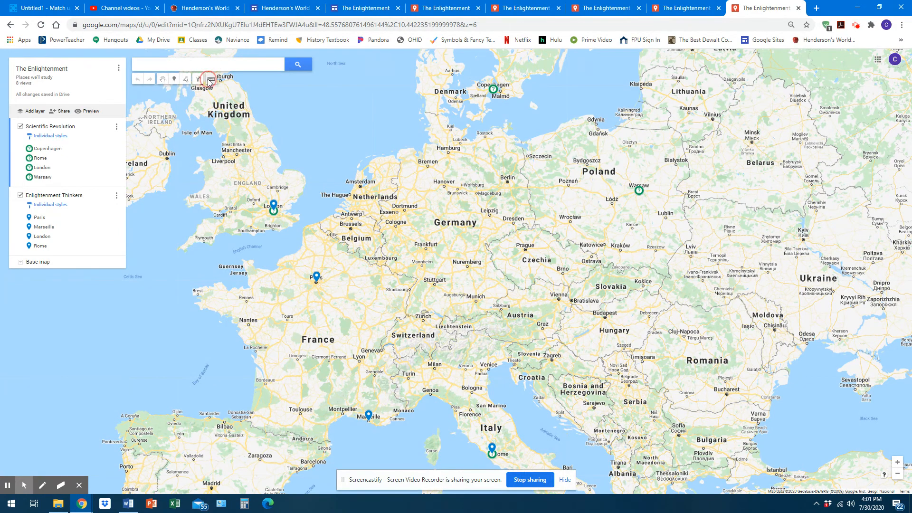
drag(274, 213, 315, 285)
click(316, 285)
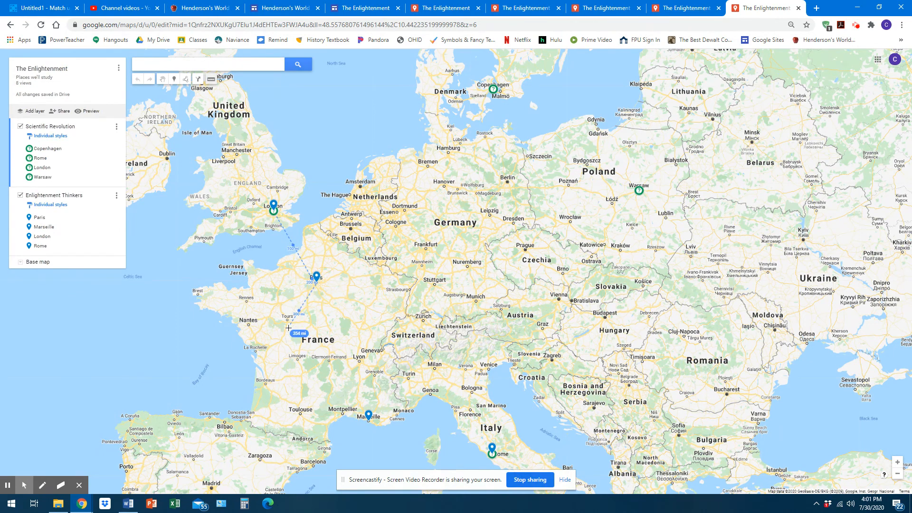
double_click(367, 419)
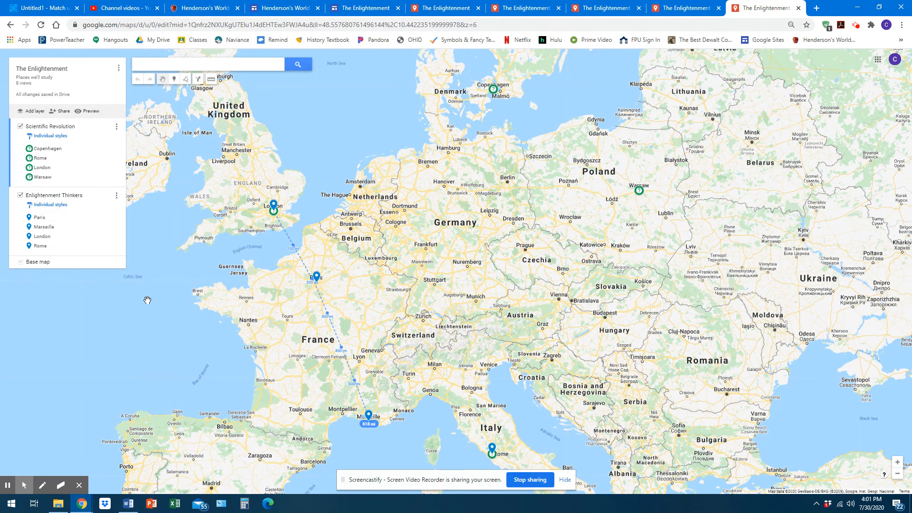
click(335, 326)
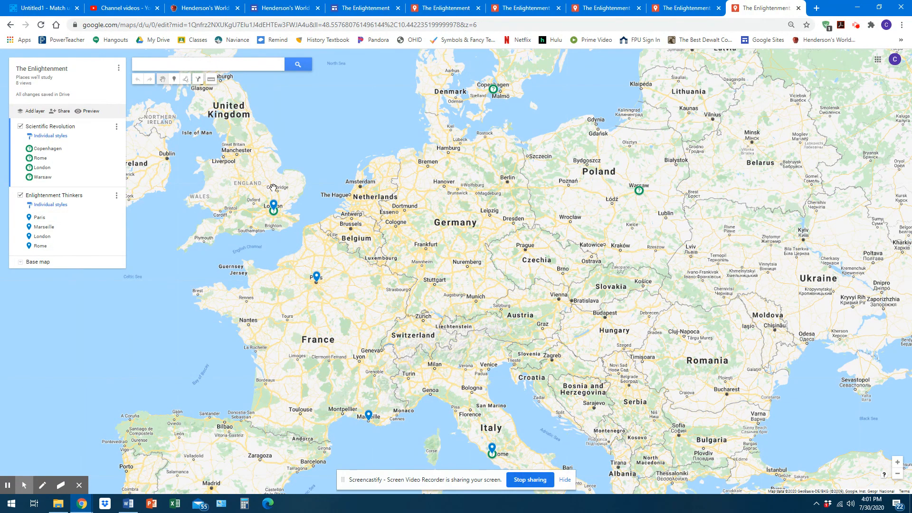
drag(537, 190, 579, 206)
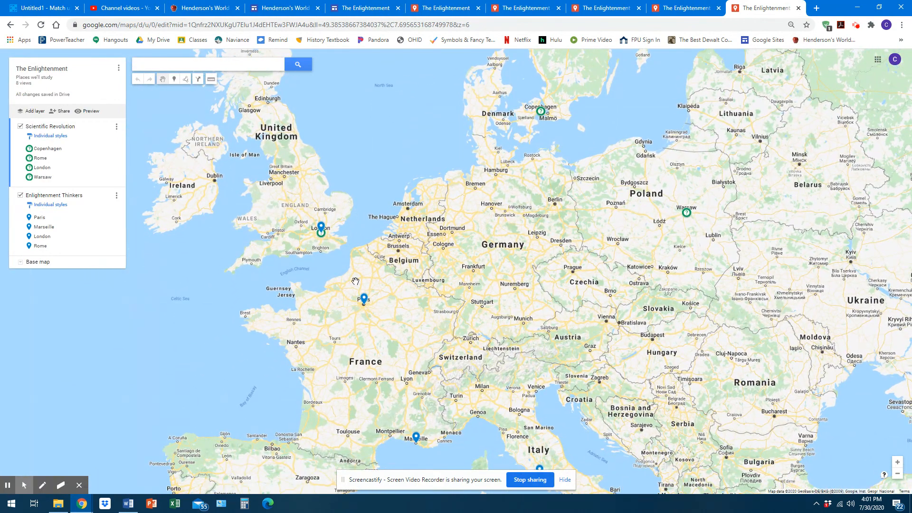